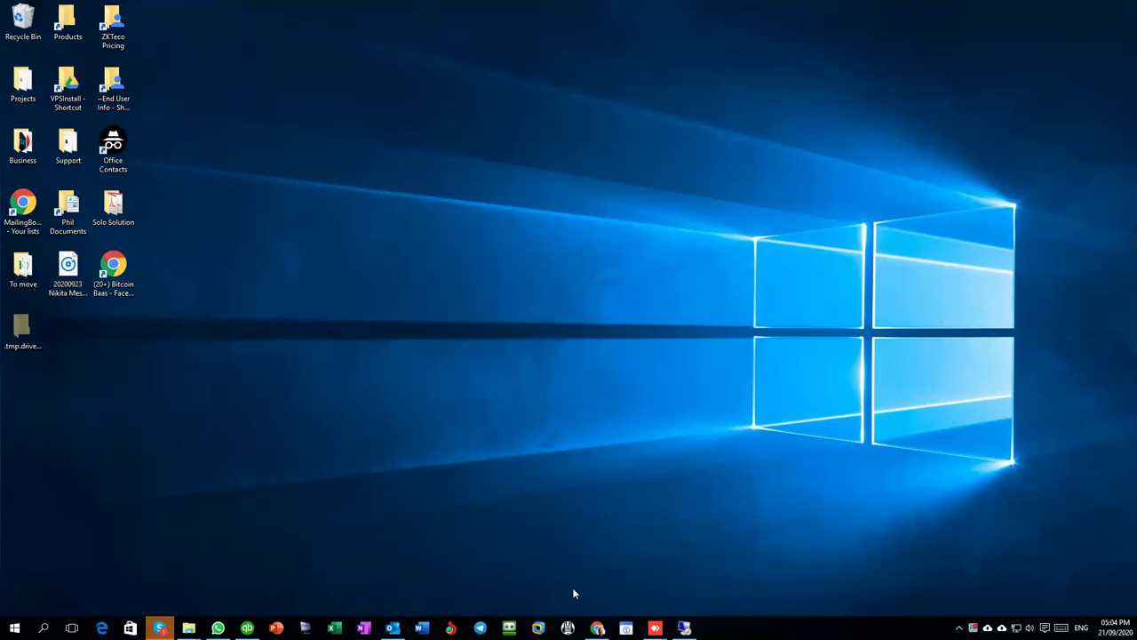
Step: On the remote PC, open Network & Internet settings and show the Ethernet page reporting connected
{"action": "mouse_move", "coordinate": [662, 629]}
{"action": "left_click", "coordinate": [611, 552]}
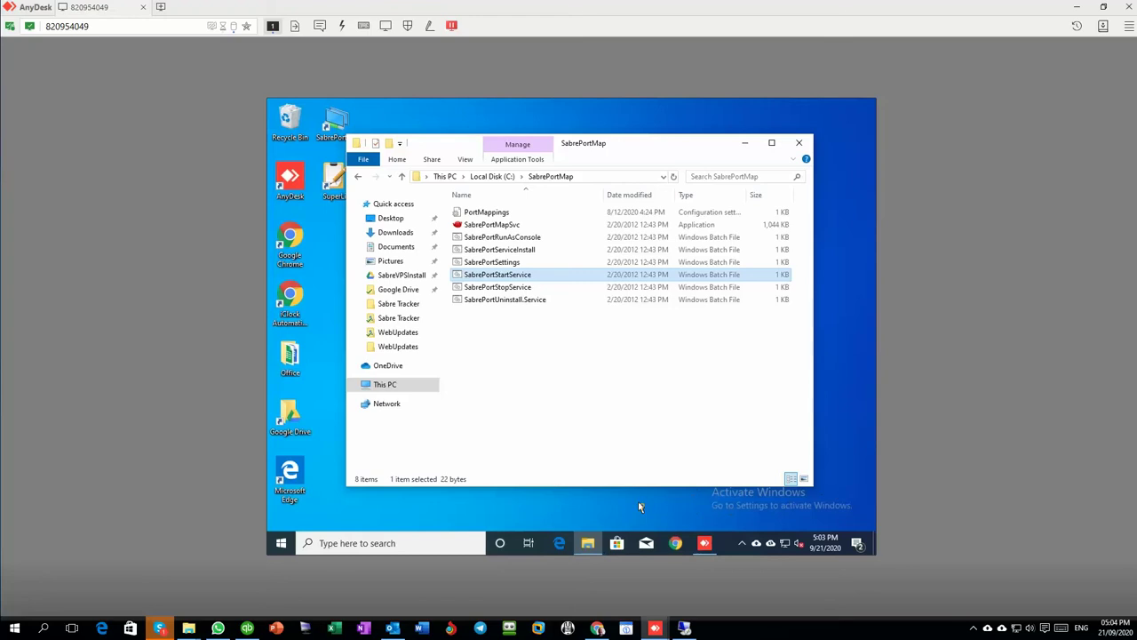
{"action": "left_click", "coordinate": [785, 543]}
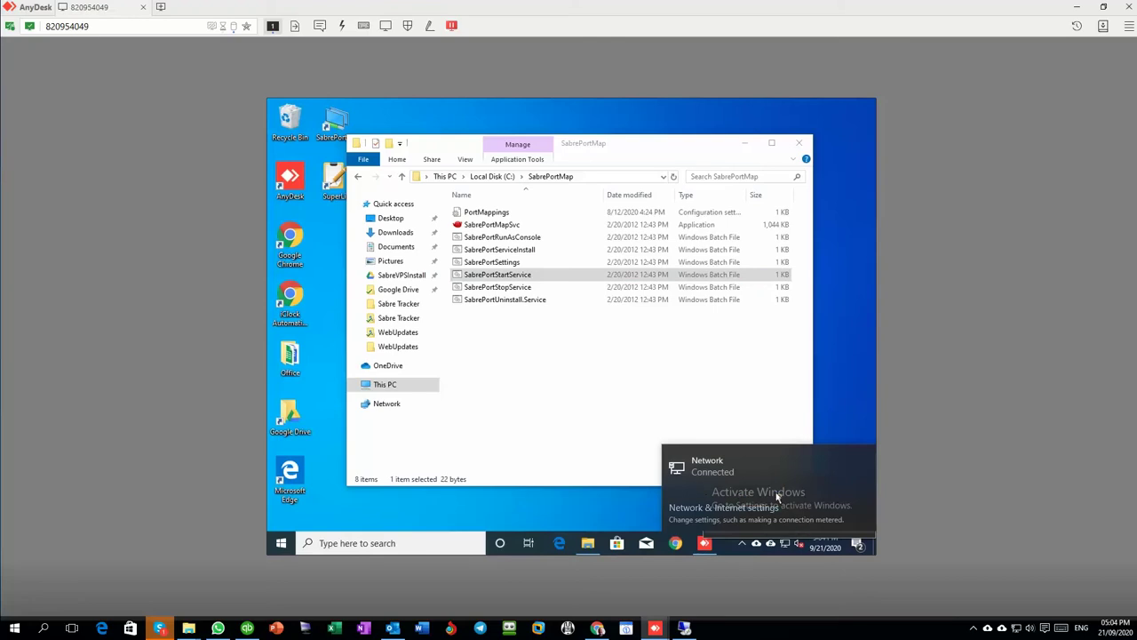
{"action": "left_click", "coordinate": [640, 507]}
{"action": "right_click", "coordinate": [785, 546]}
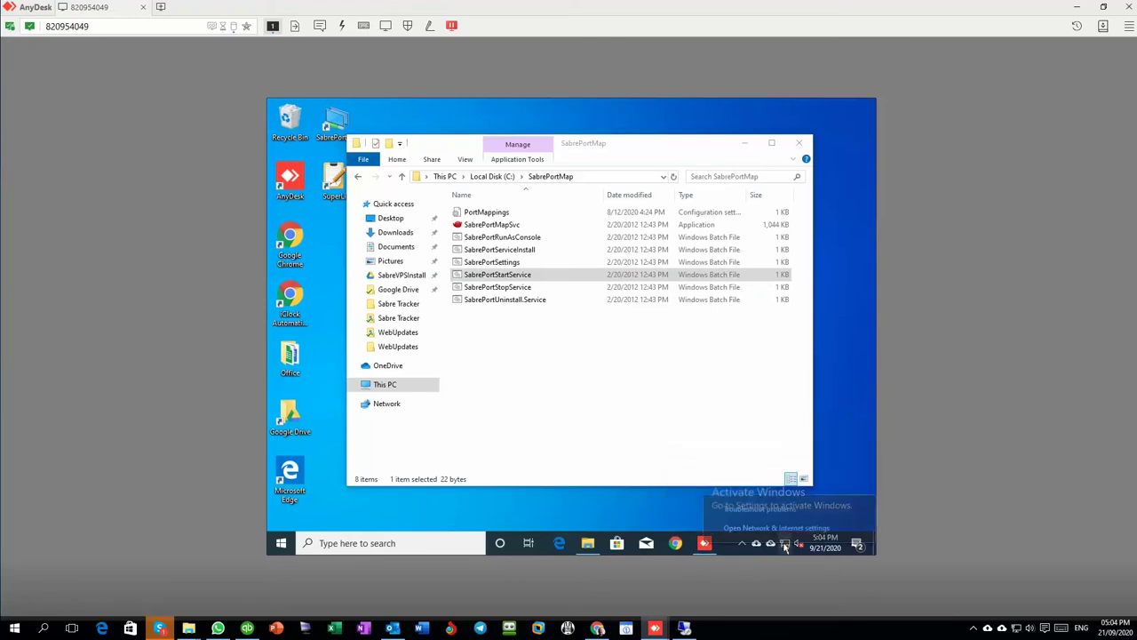
{"action": "left_click", "coordinate": [779, 528]}
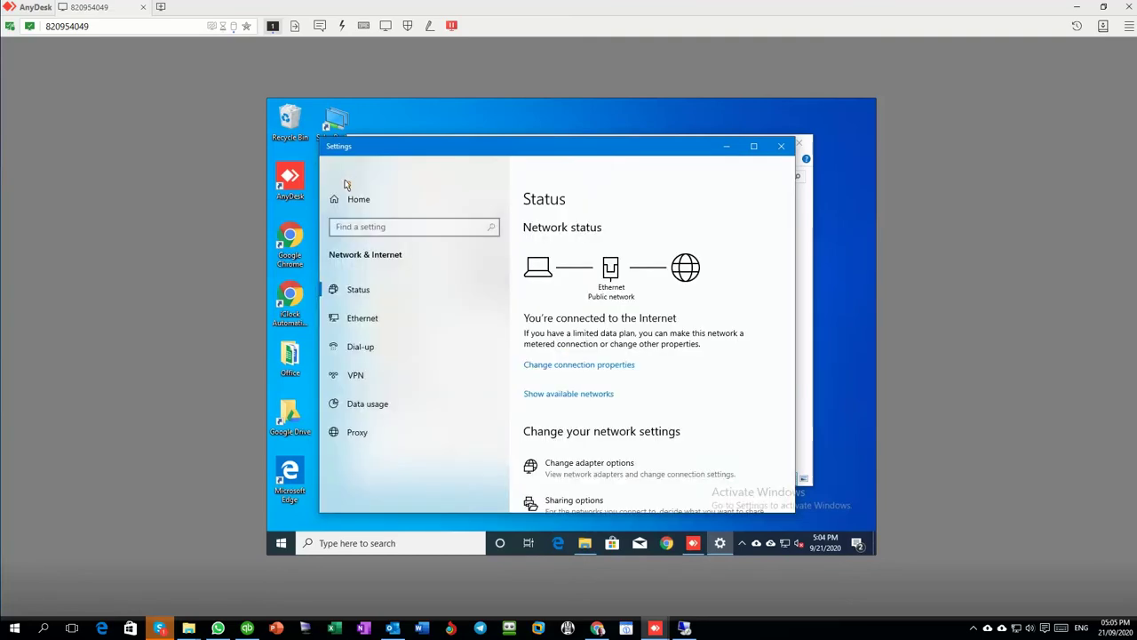
{"action": "left_click", "coordinate": [361, 301]}
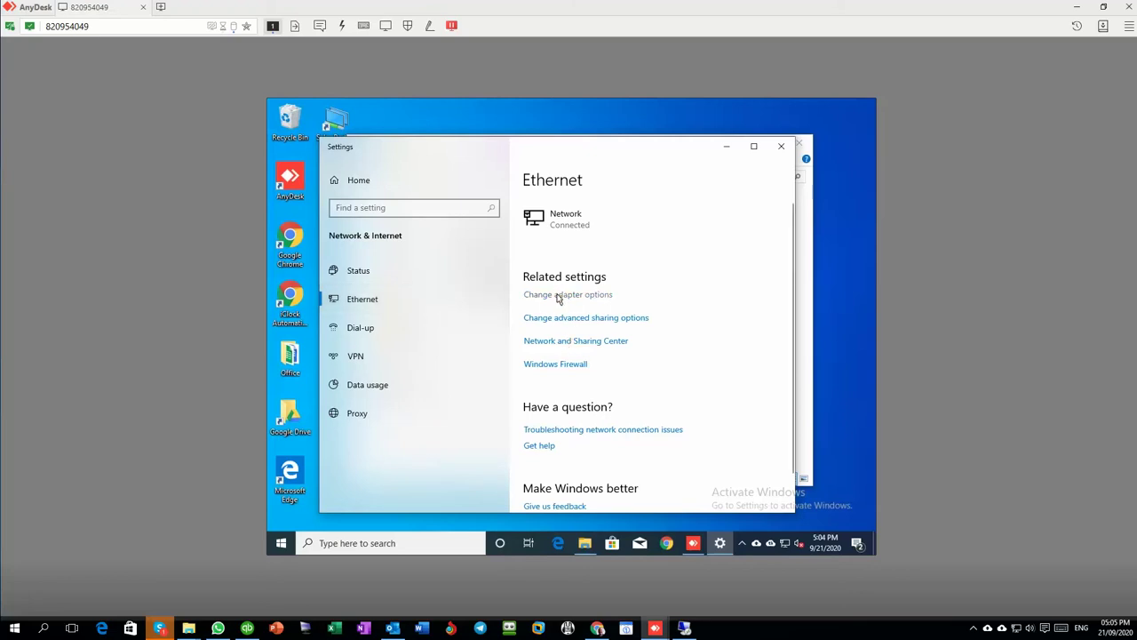
{"action": "left_click", "coordinate": [558, 299]}
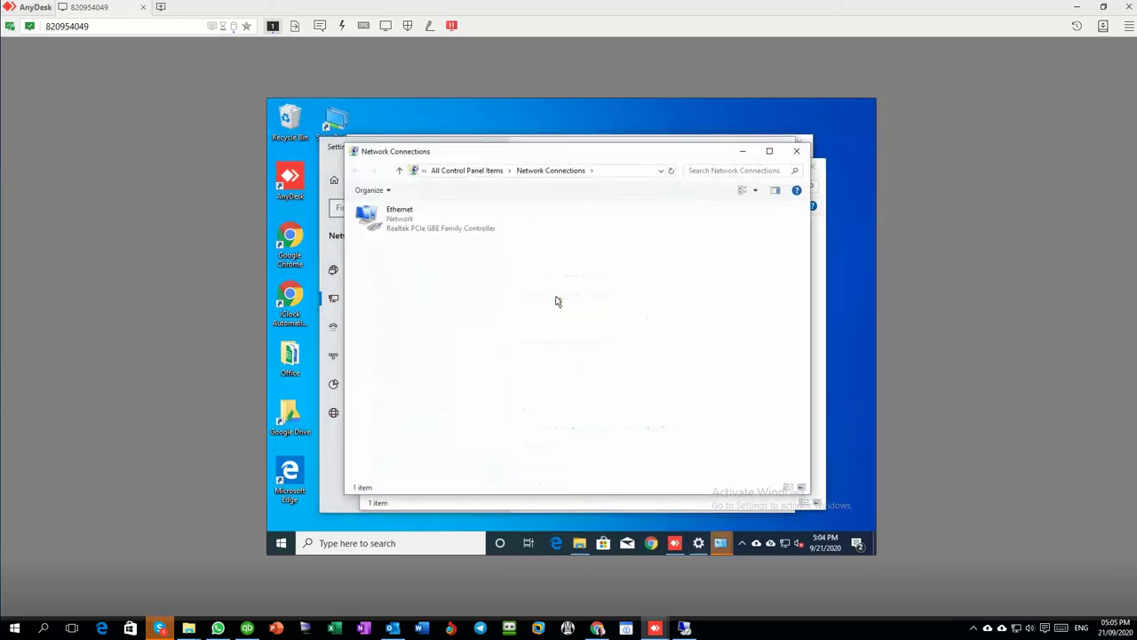
{"action": "left_click", "coordinate": [387, 214]}
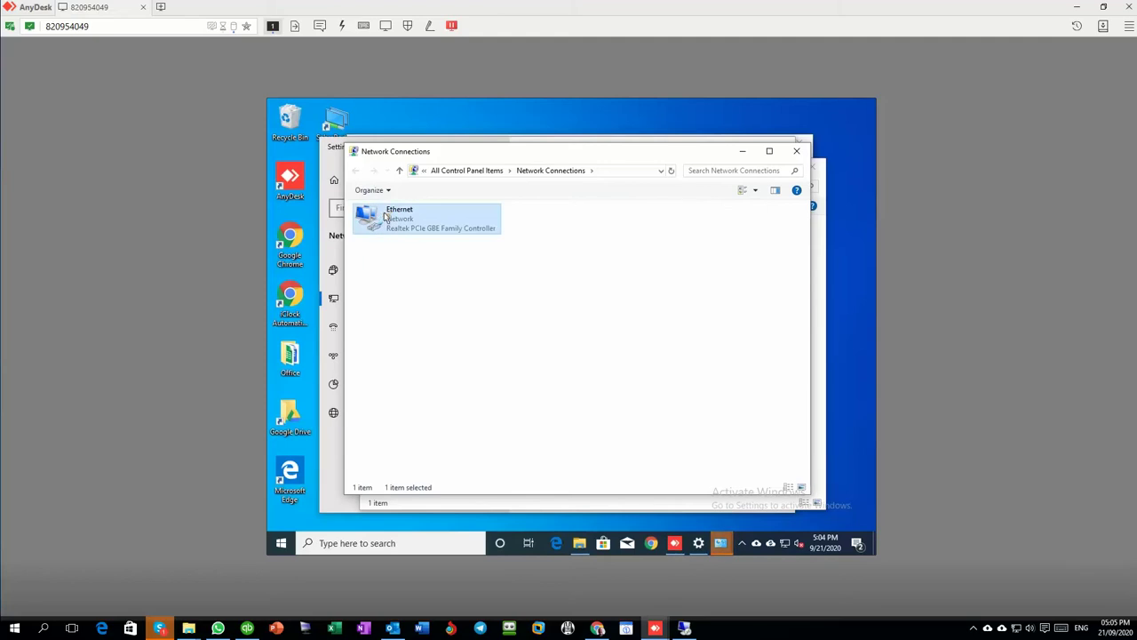
{"action": "right_click", "coordinate": [387, 213]}
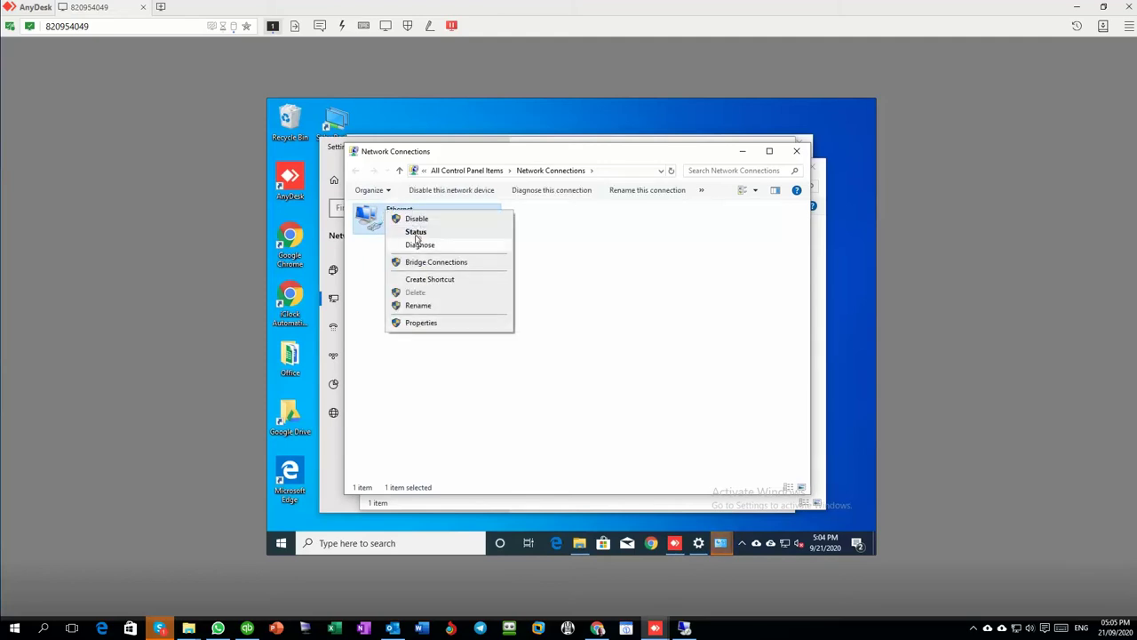
{"action": "left_click", "coordinate": [415, 233]}
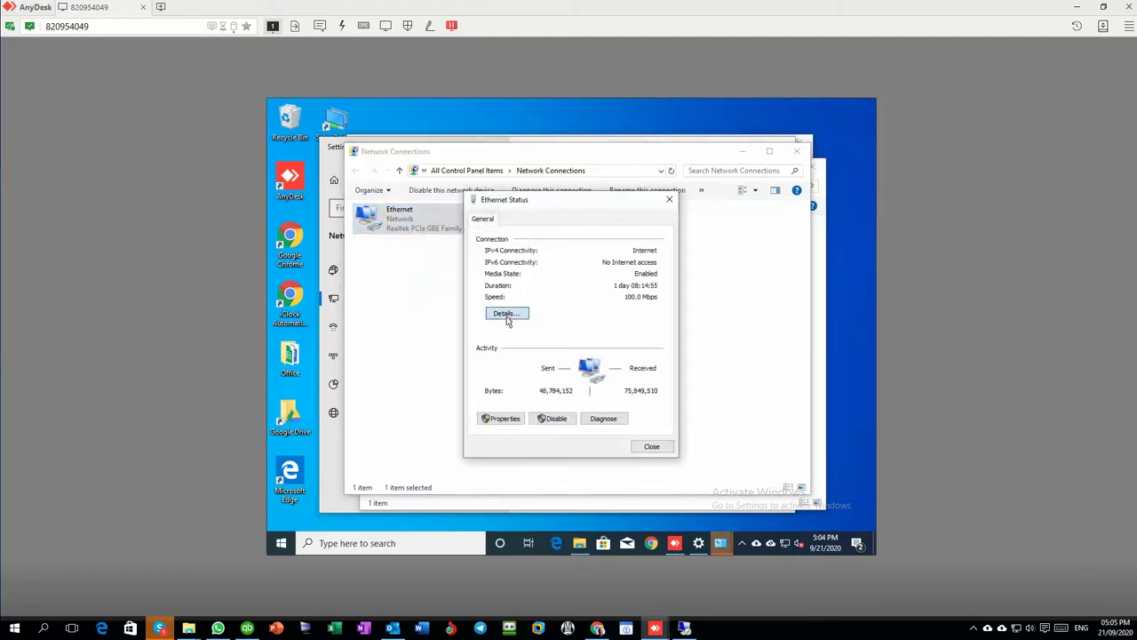
{"action": "left_click", "coordinate": [514, 317]}
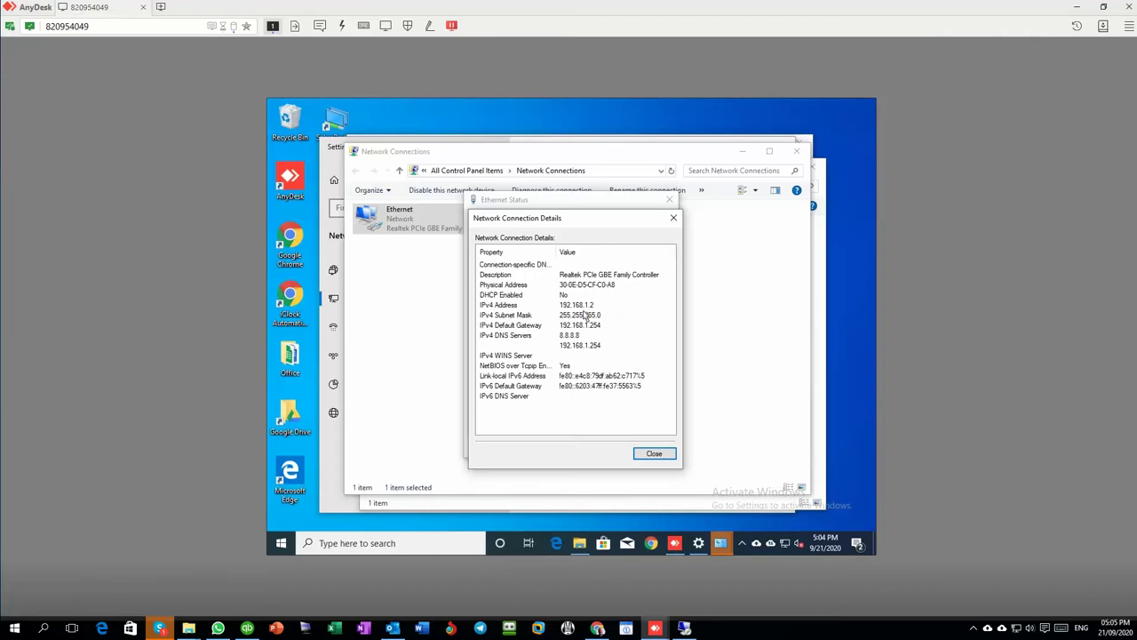
{"action": "left_click", "coordinate": [653, 454]}
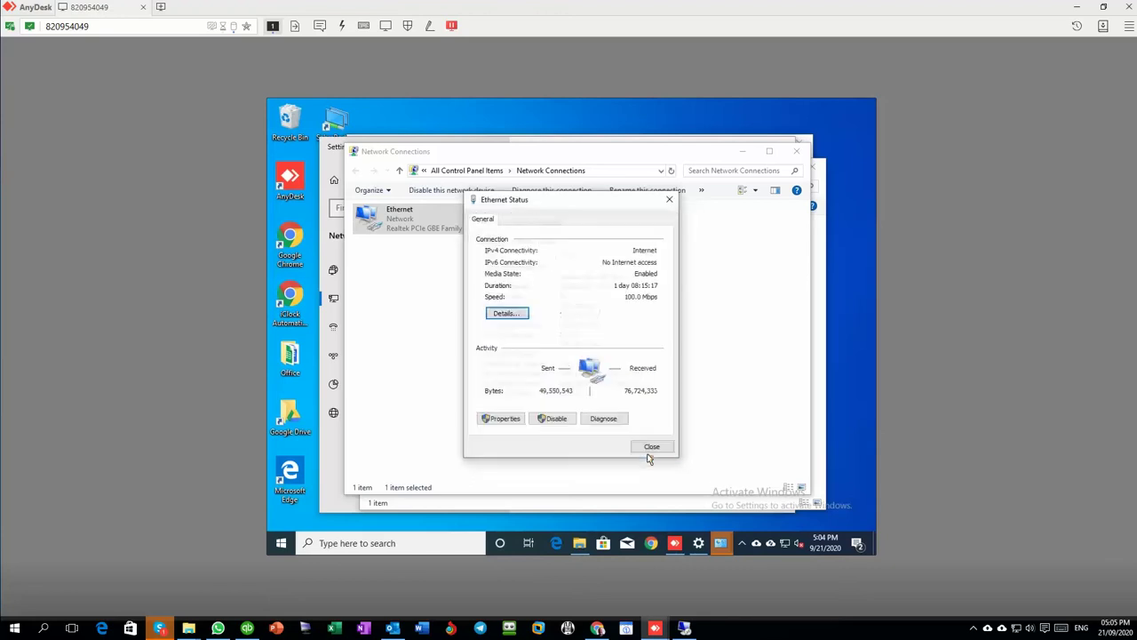
{"action": "left_click", "coordinate": [649, 451]}
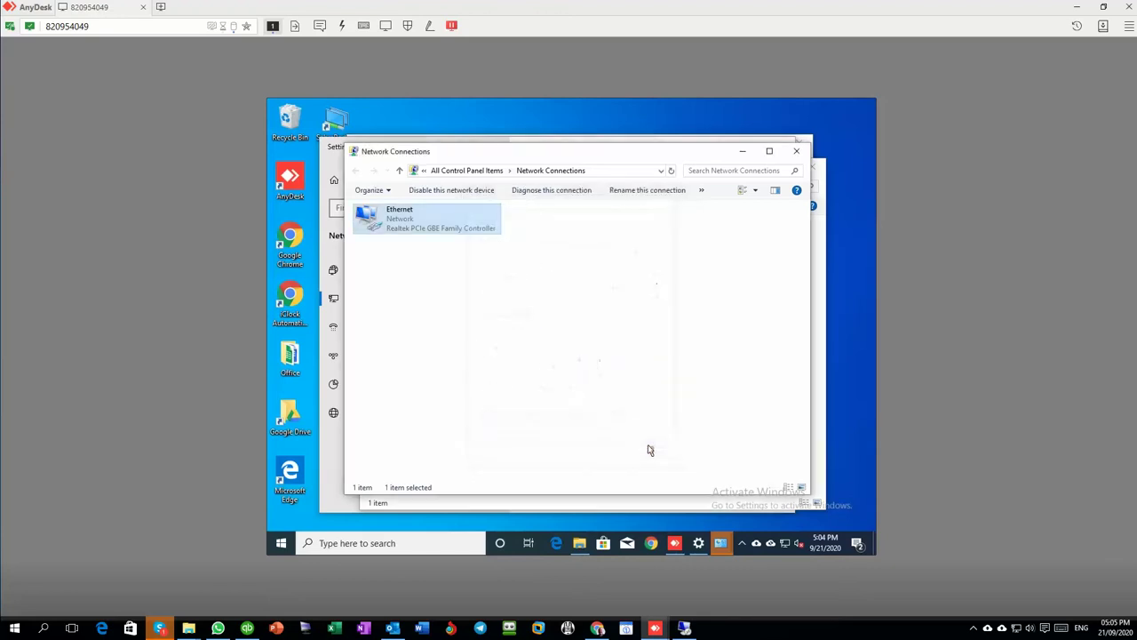
{"action": "left_click", "coordinate": [796, 151]}
Step: Close the network windows and review each SabrePortMap file, from the install and service scripts to SabrePortMapSvc
{"action": "left_click", "coordinate": [812, 167]}
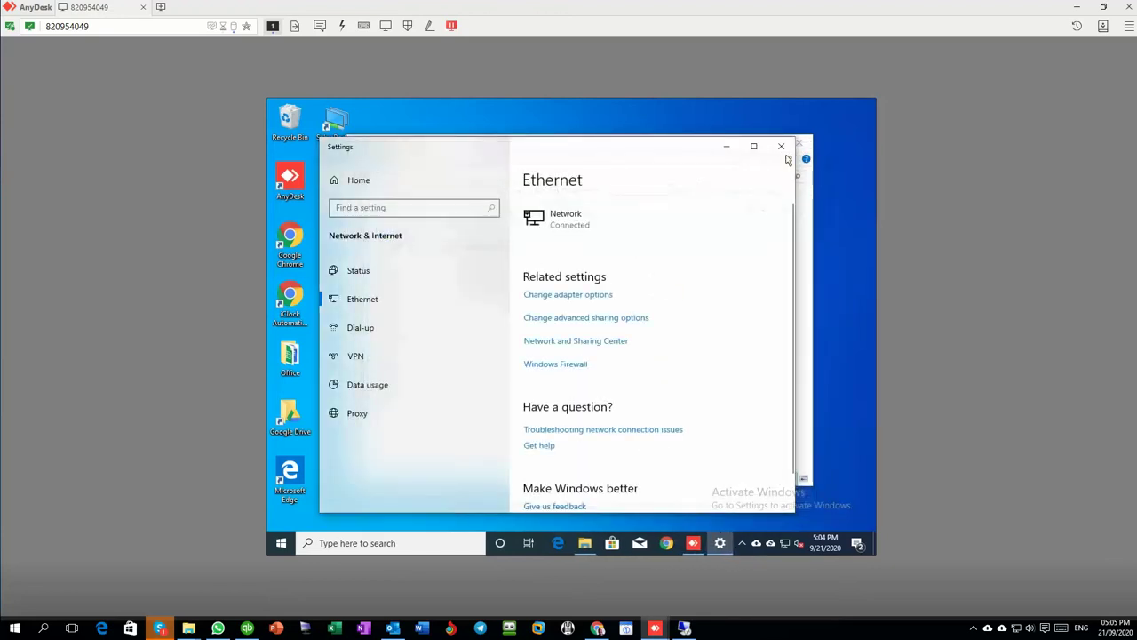
{"action": "left_click", "coordinate": [782, 146]}
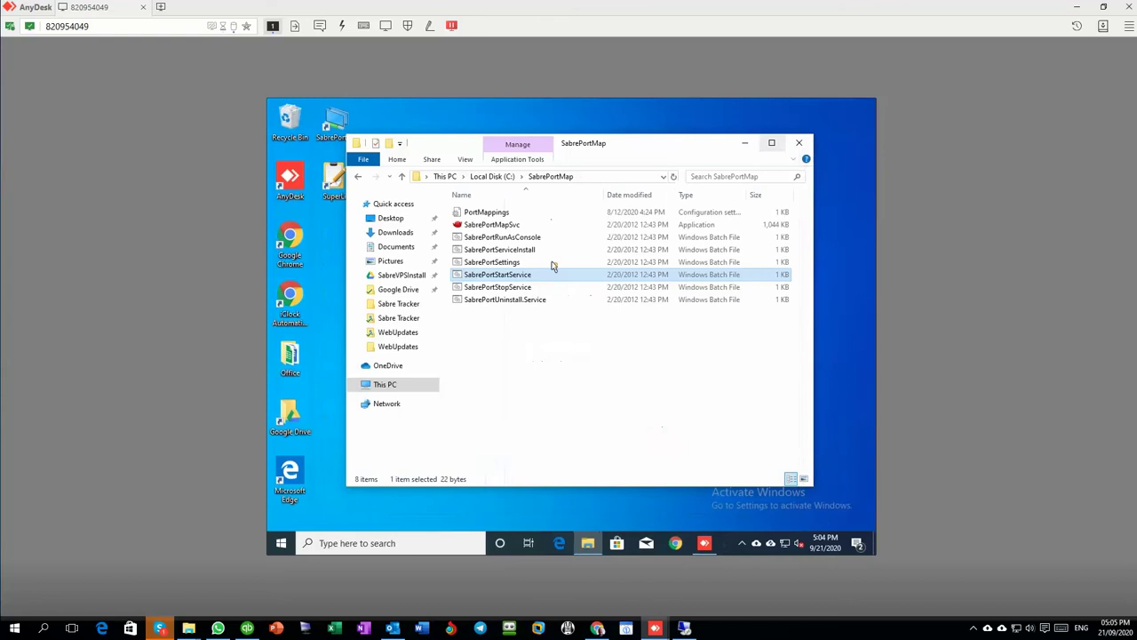
{"action": "left_click", "coordinate": [499, 254]}
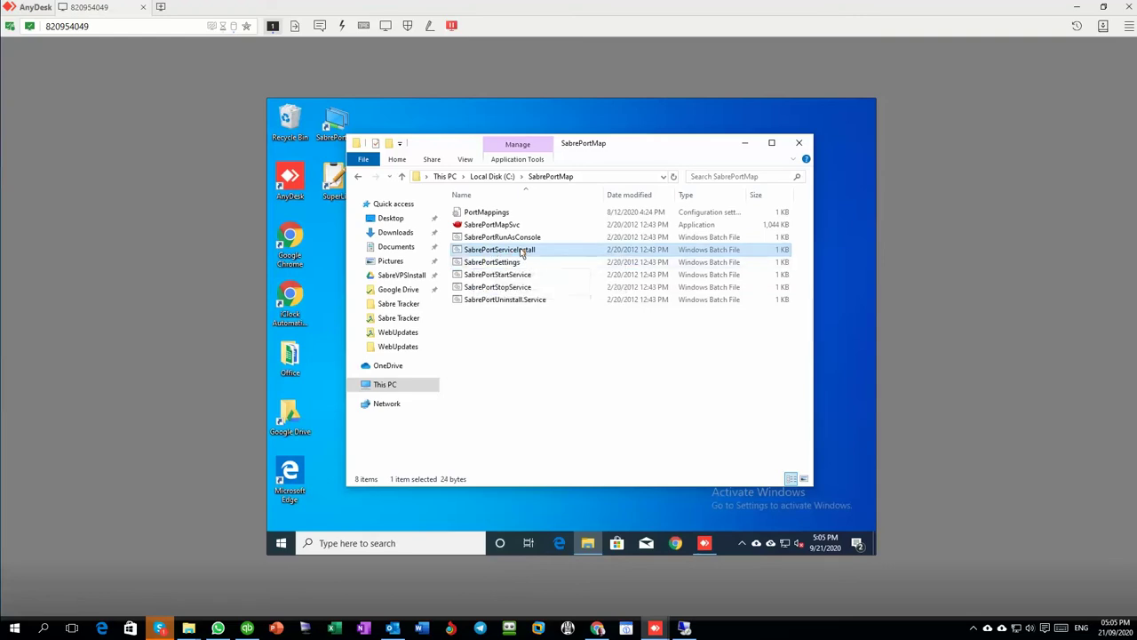
{"action": "left_click", "coordinate": [478, 275]}
{"action": "left_click", "coordinate": [485, 288]}
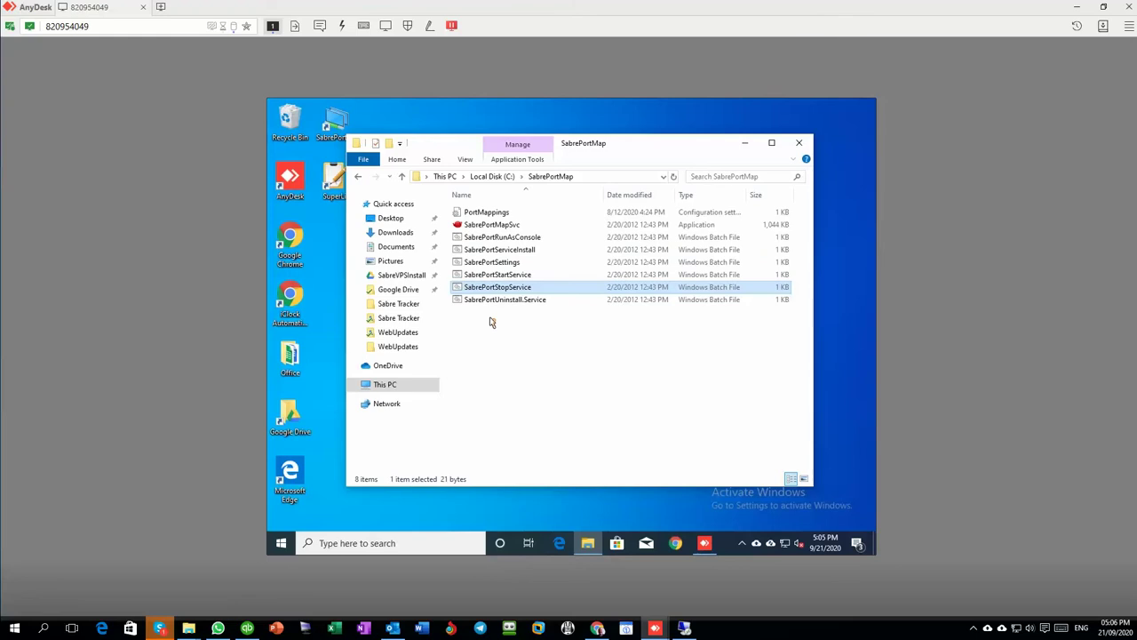
{"action": "left_click", "coordinate": [487, 300]}
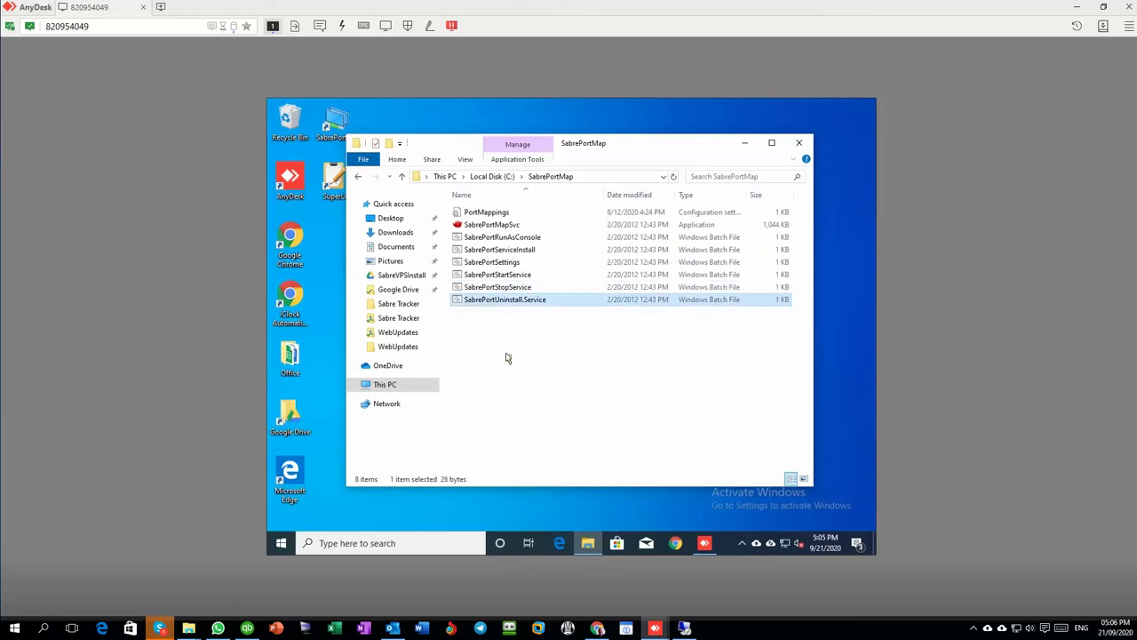
{"action": "left_click", "coordinate": [491, 264]}
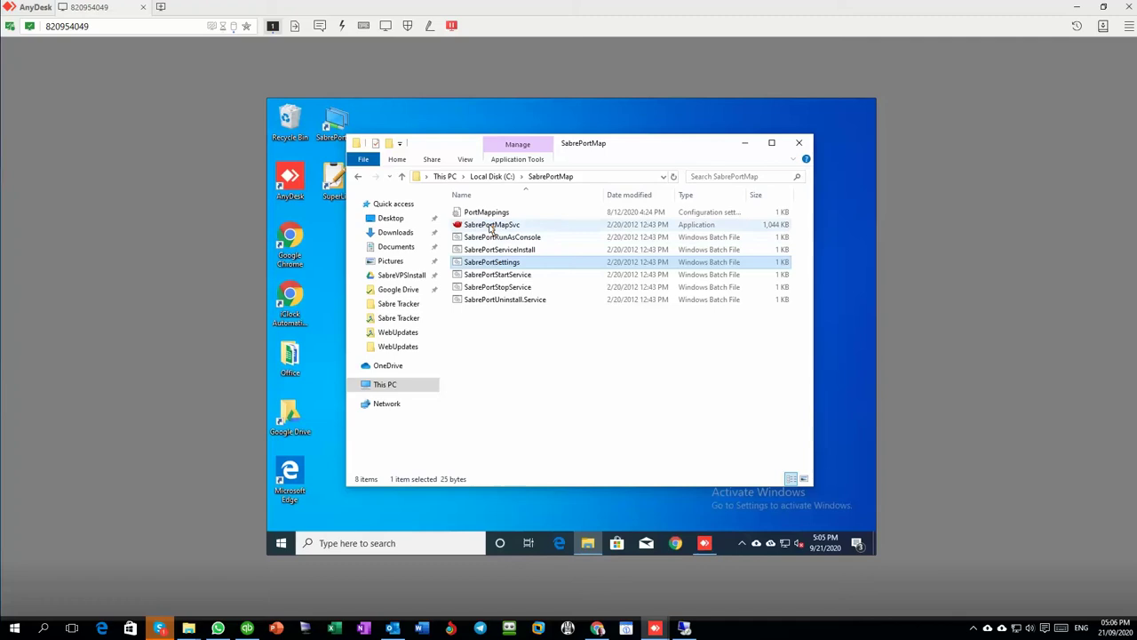
{"action": "left_click", "coordinate": [489, 227]}
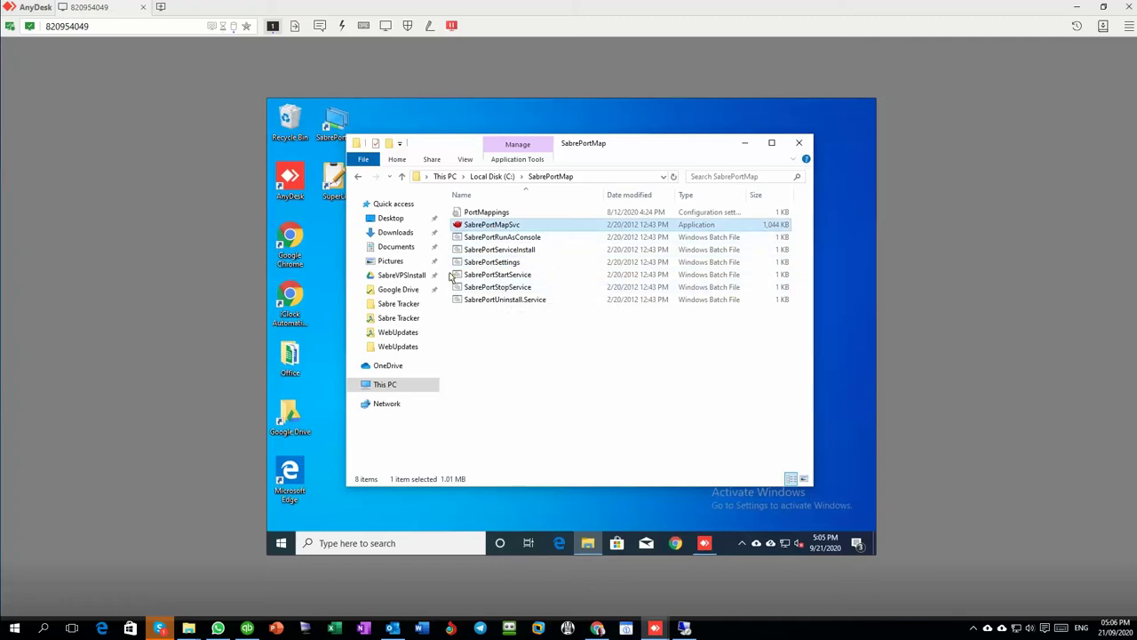
Step: Launch SabrePortSettings and inspect the CRM, Price Images and CRM UDP mappings
{"action": "double_click", "coordinate": [479, 263]}
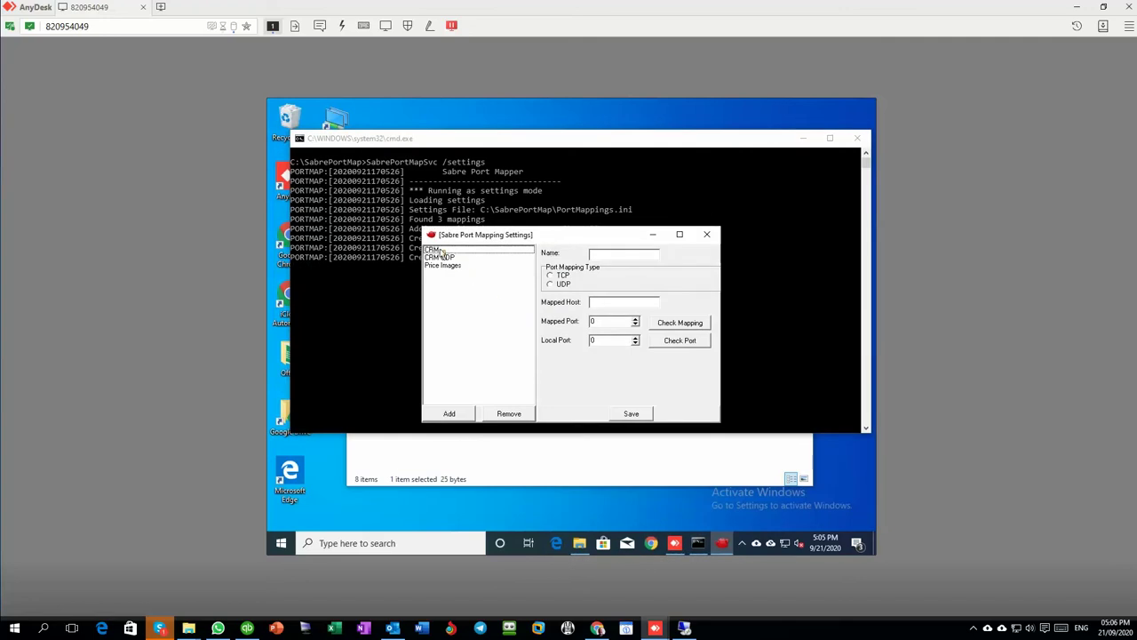
{"action": "left_click", "coordinate": [444, 257]}
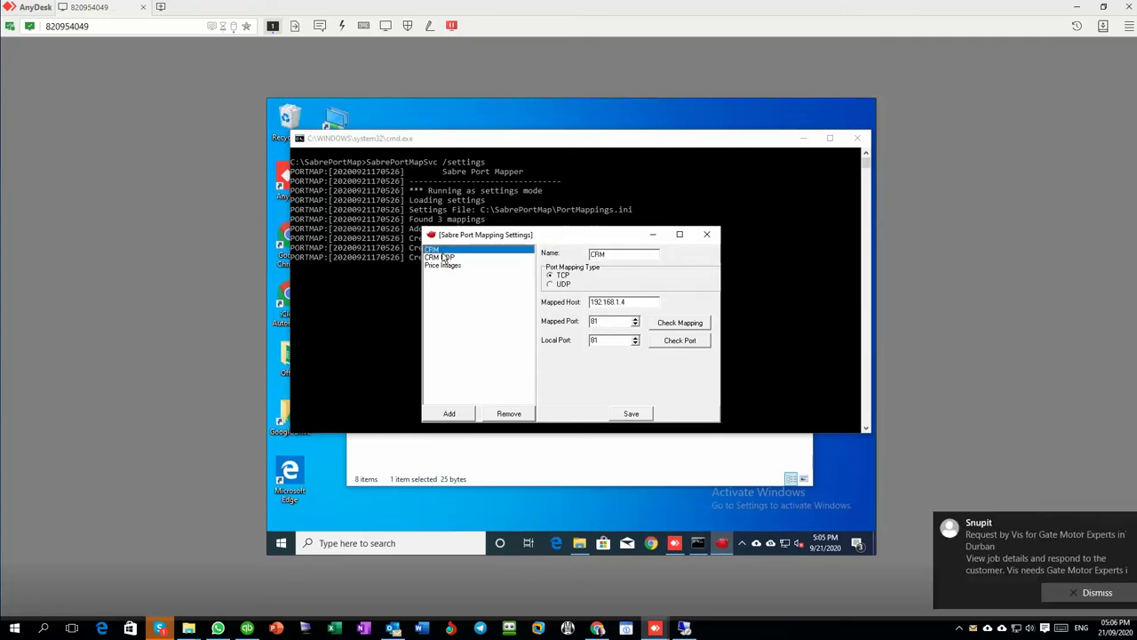
{"action": "left_click", "coordinate": [441, 267]}
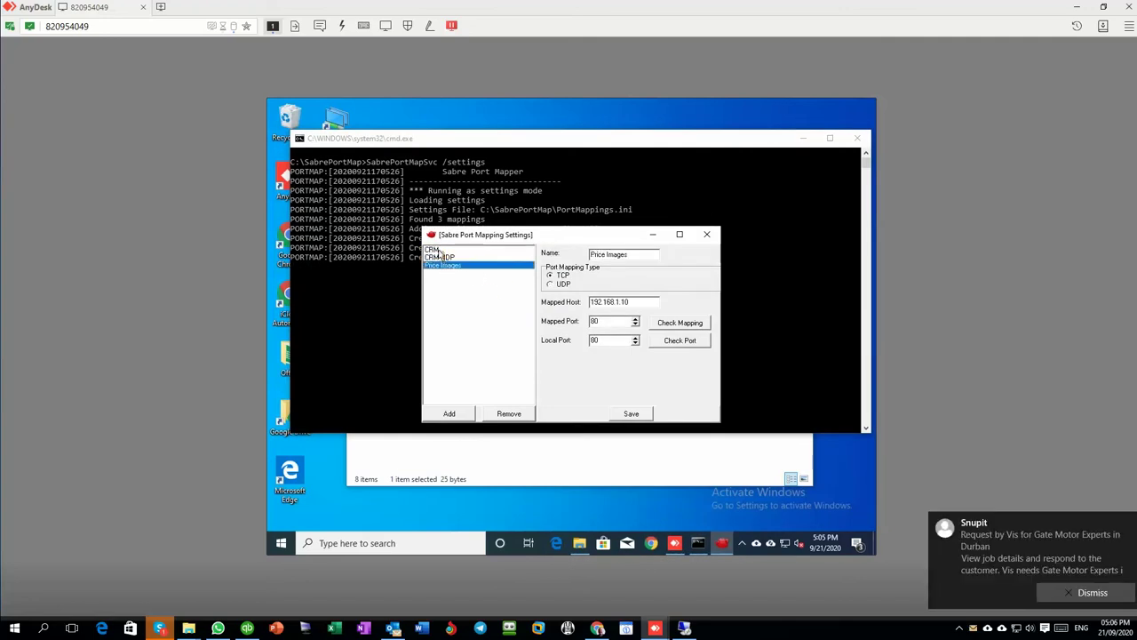
{"action": "left_click", "coordinate": [442, 250]}
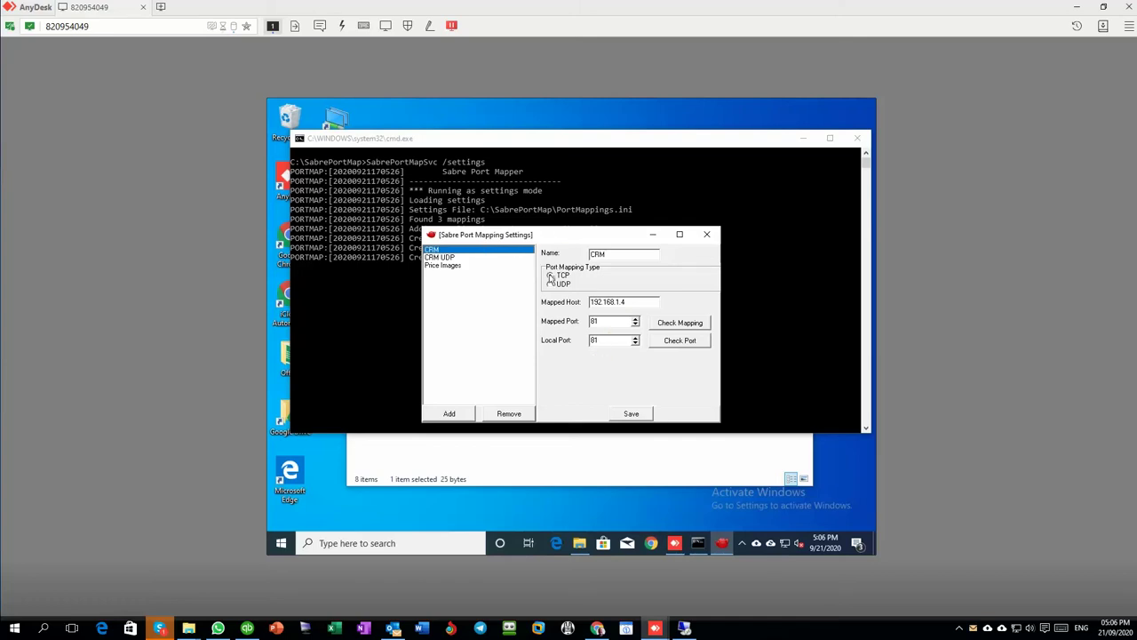
{"action": "left_click", "coordinate": [442, 257]}
Step: Compare the CRM, CRM UDP and Price Images mapping hosts and ports again
{"action": "left_click", "coordinate": [441, 250]}
{"action": "left_click", "coordinate": [441, 258]}
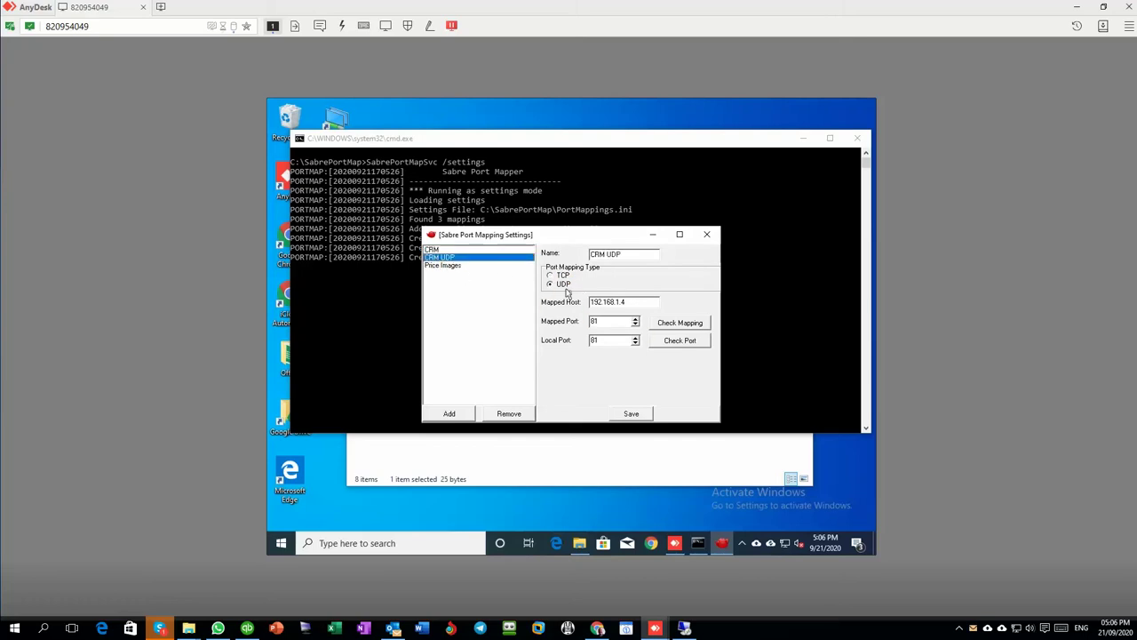
{"action": "left_click", "coordinate": [441, 250]}
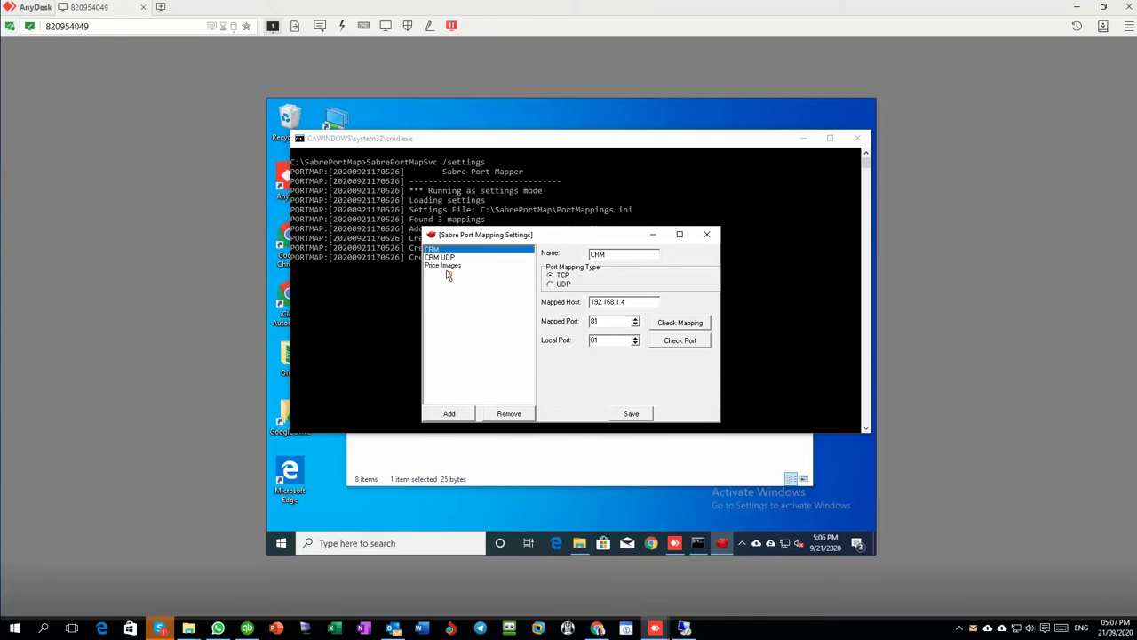
{"action": "left_click", "coordinate": [442, 268]}
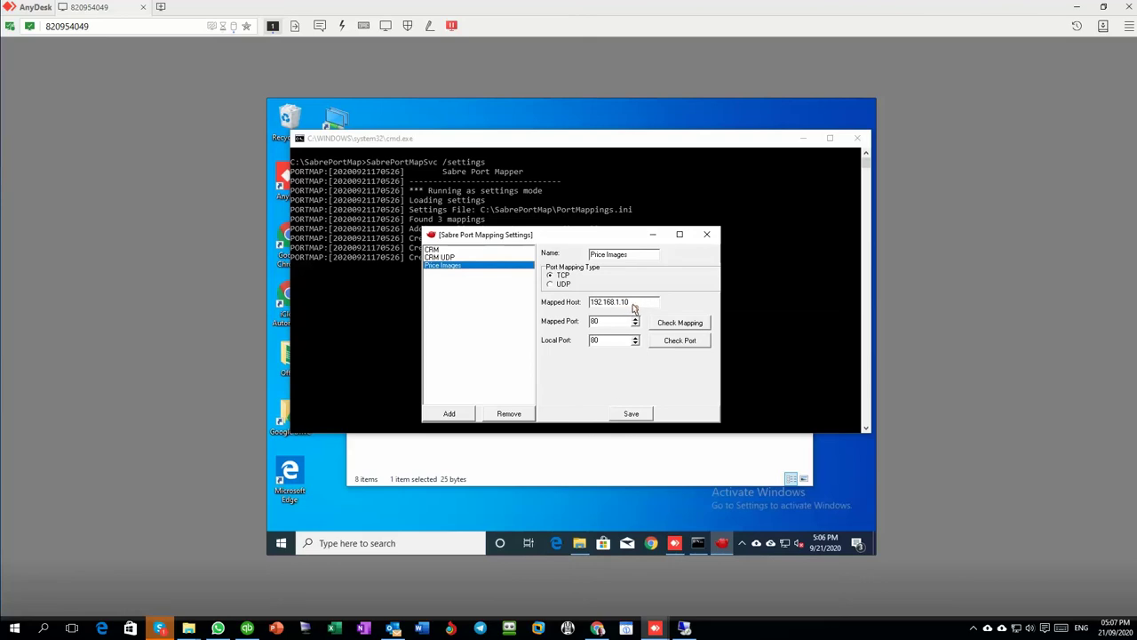
{"action": "left_click", "coordinate": [451, 257]}
{"action": "left_click", "coordinate": [446, 250]}
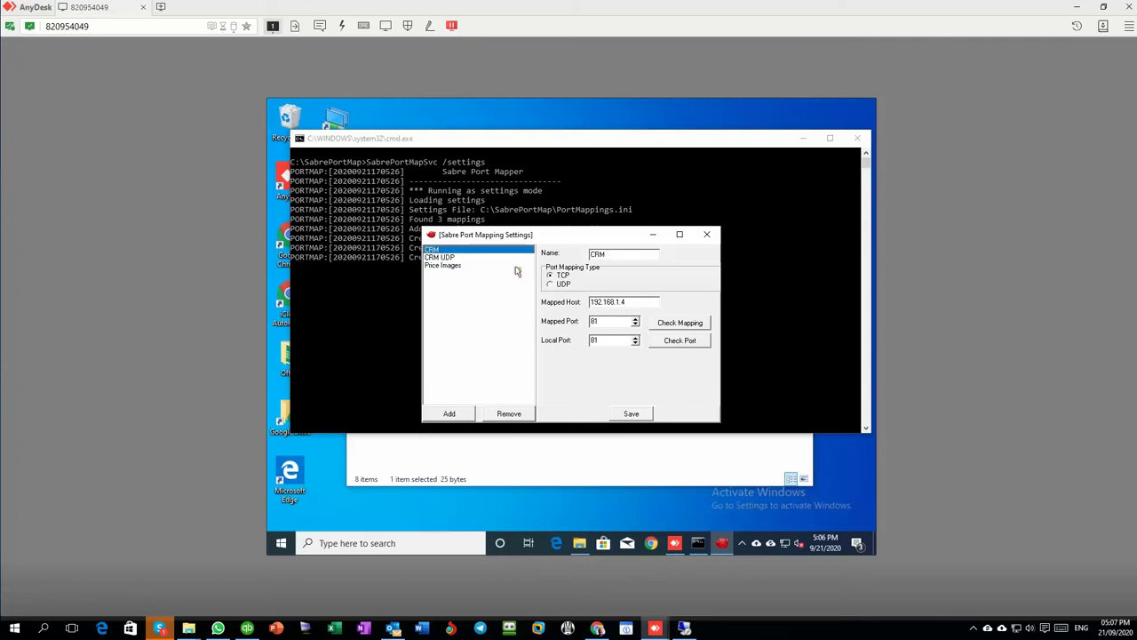
{"action": "left_click", "coordinate": [440, 257]}
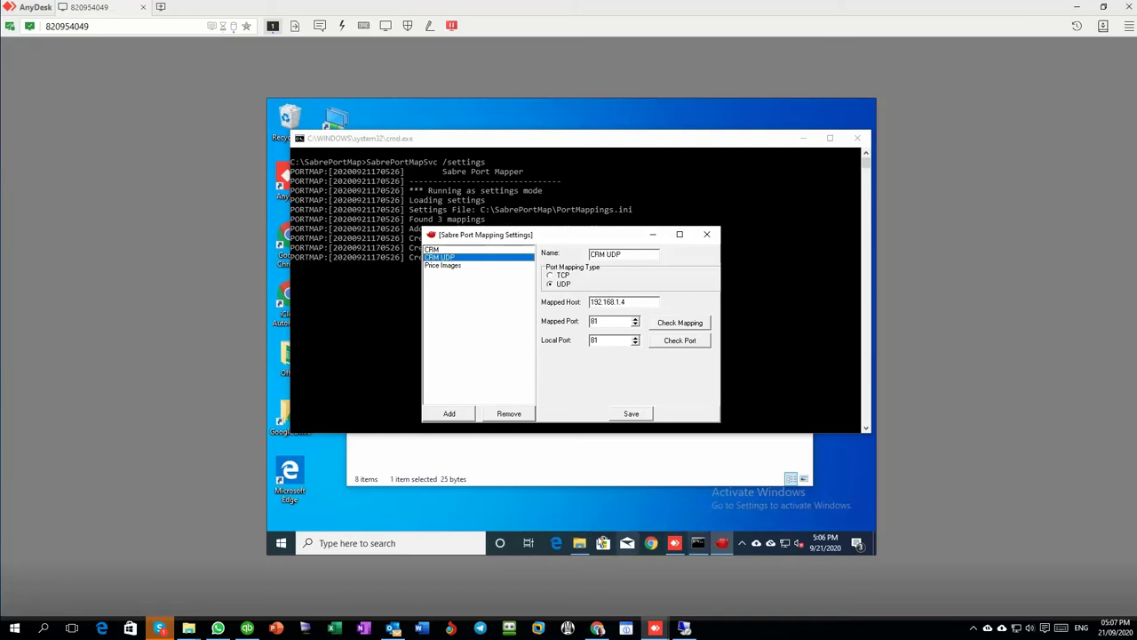
{"action": "left_click", "coordinate": [699, 543]}
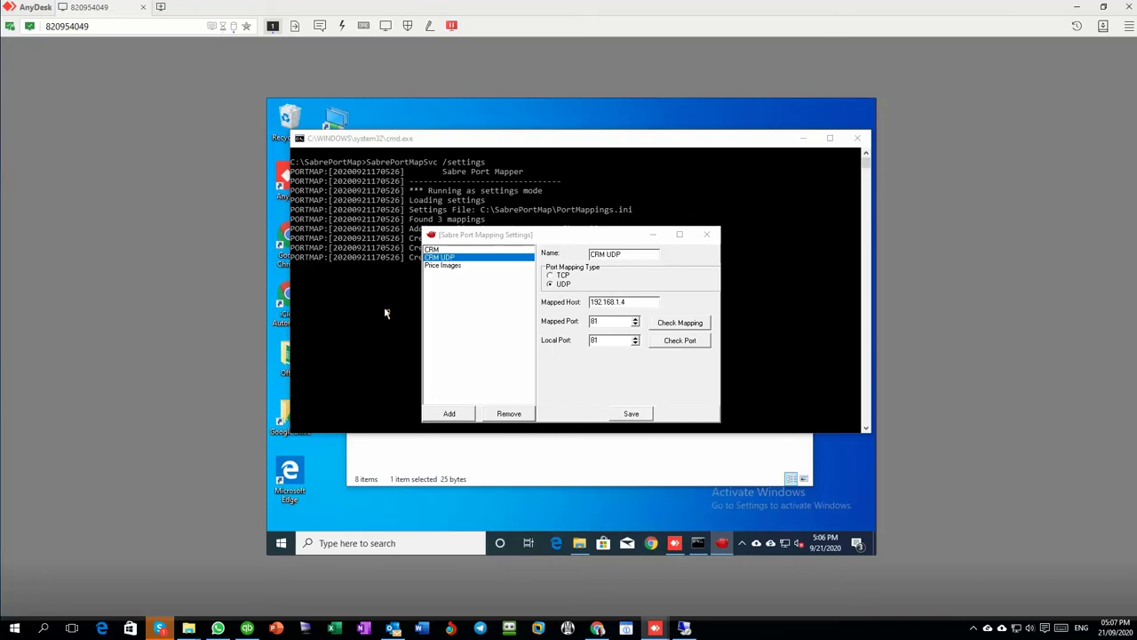
Step: Close the mapping settings and read the CRM, CRM UDP and Price Images entries in PortMappings
{"action": "left_click", "coordinate": [708, 234]}
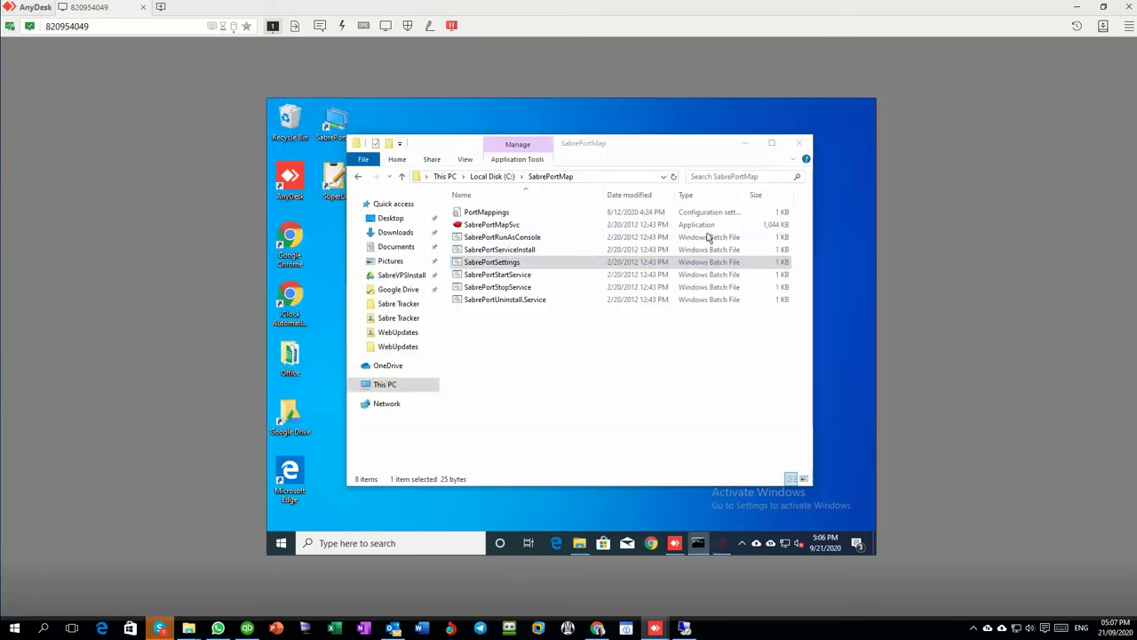
{"action": "left_click", "coordinate": [478, 218]}
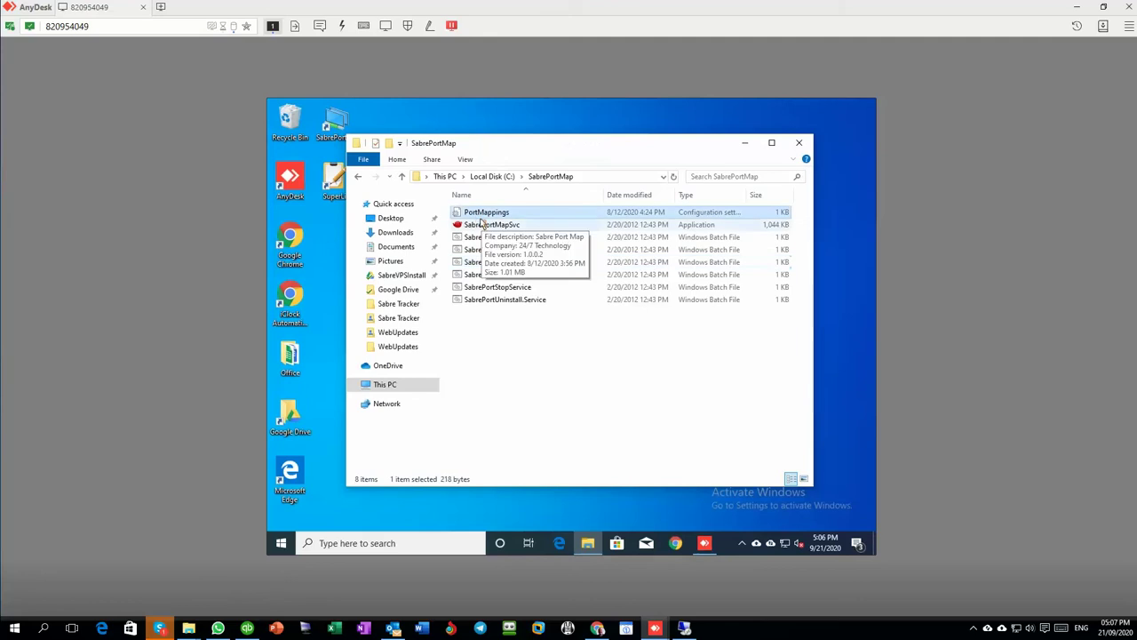
{"action": "double_click", "coordinate": [479, 215]}
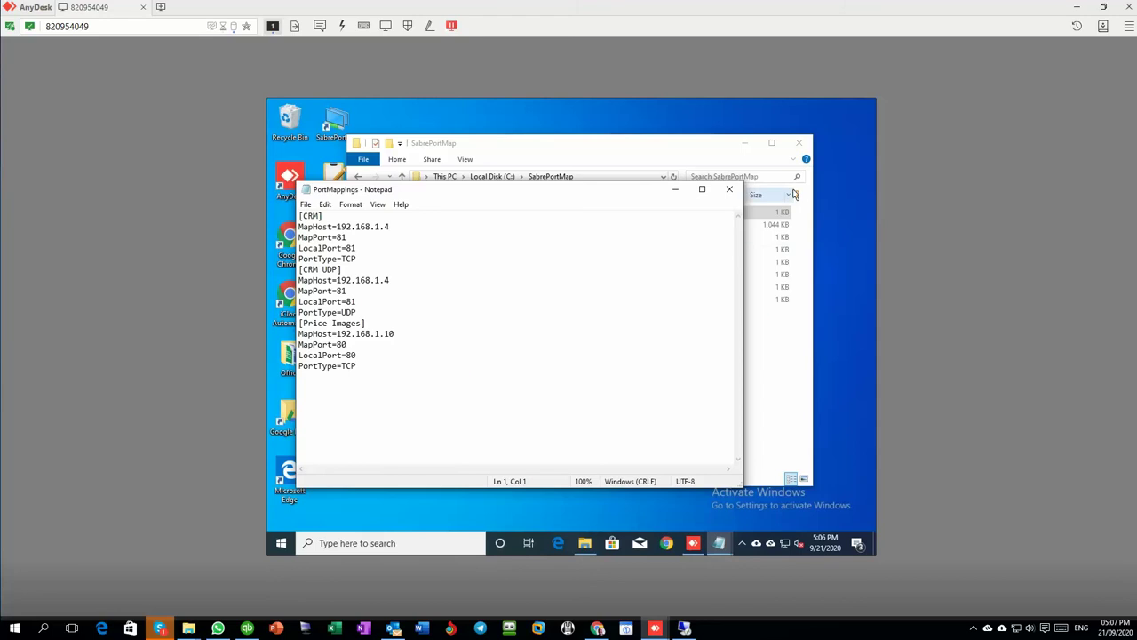
{"action": "left_click", "coordinate": [729, 189]}
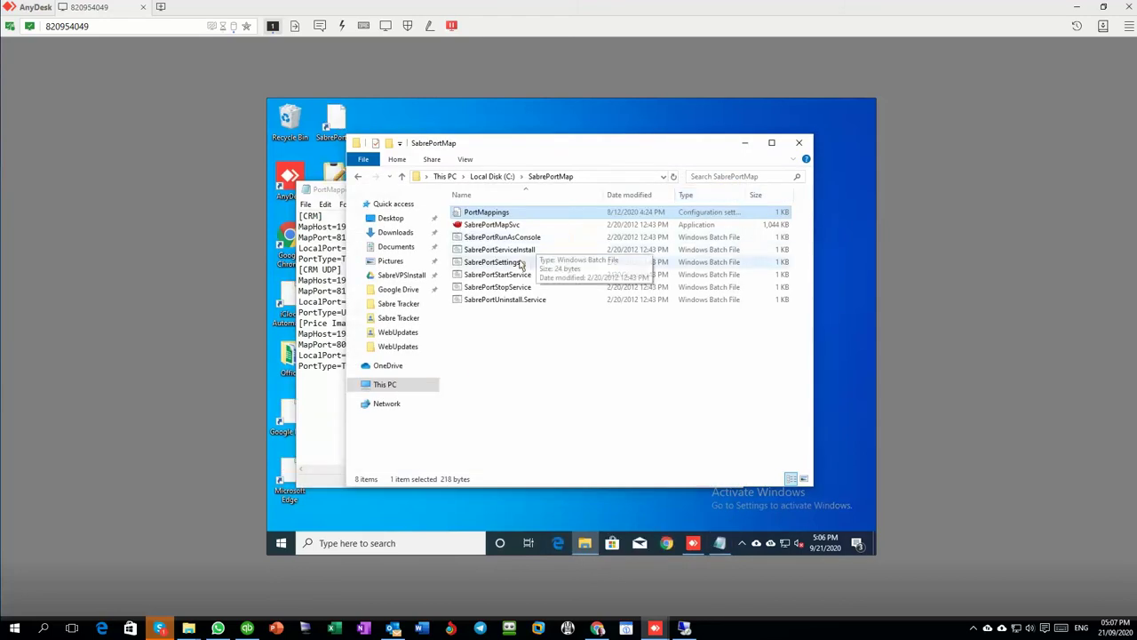
Step: Run SabrePortRunAsConsole so SabrePortMapSvc /console starts the CRM, CRM UDP and Price Images mappings
{"action": "left_click", "coordinate": [503, 355]}
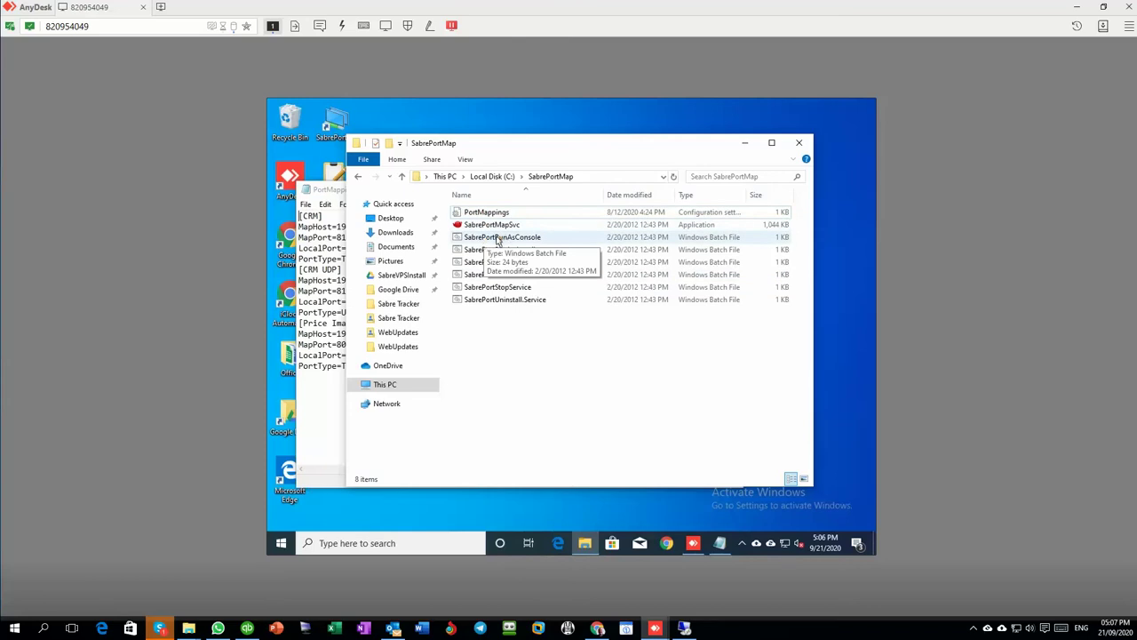
{"action": "double_click", "coordinate": [503, 237]}
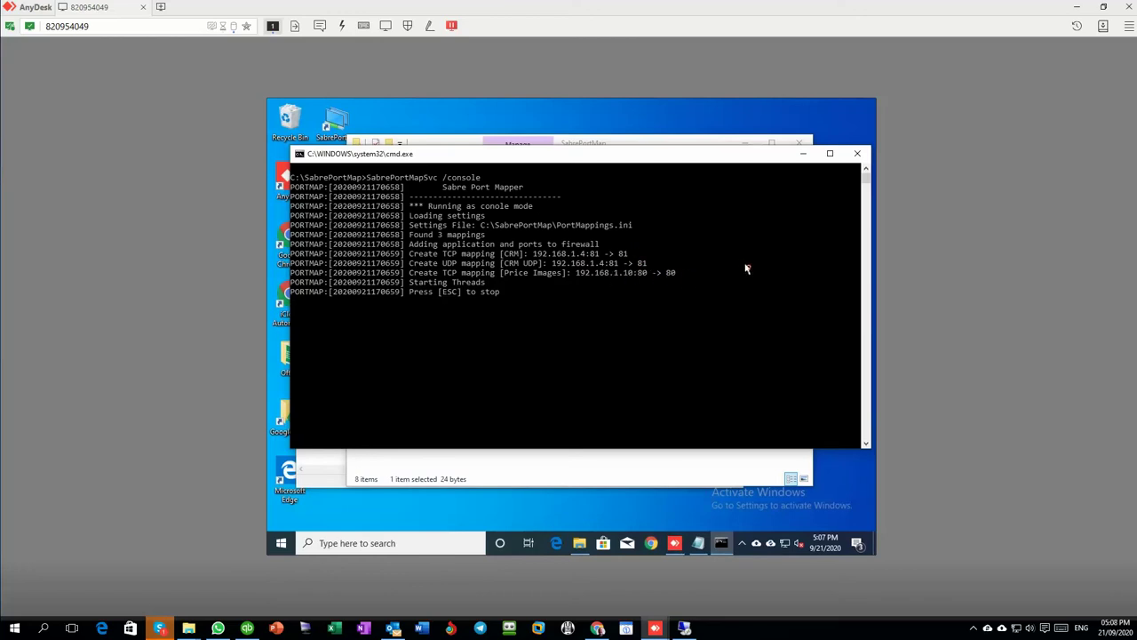
Step: Minimize the port mapper console and folder, close PortMappings, and launch Chrome
{"action": "left_click", "coordinate": [804, 158]}
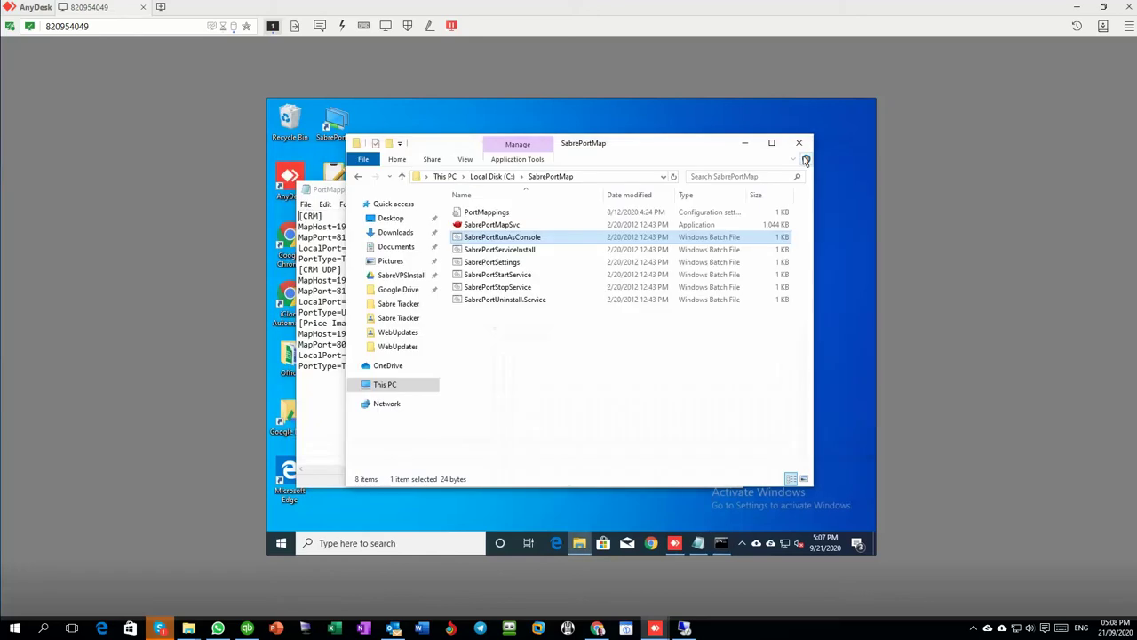
{"action": "left_click", "coordinate": [745, 144]}
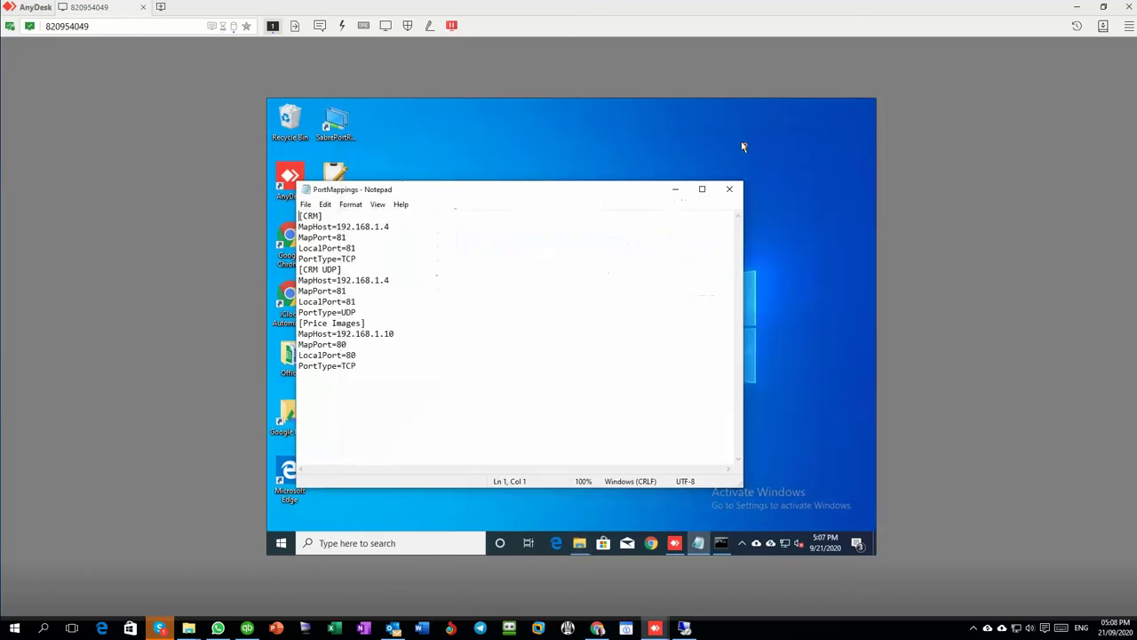
{"action": "left_click", "coordinate": [729, 188]}
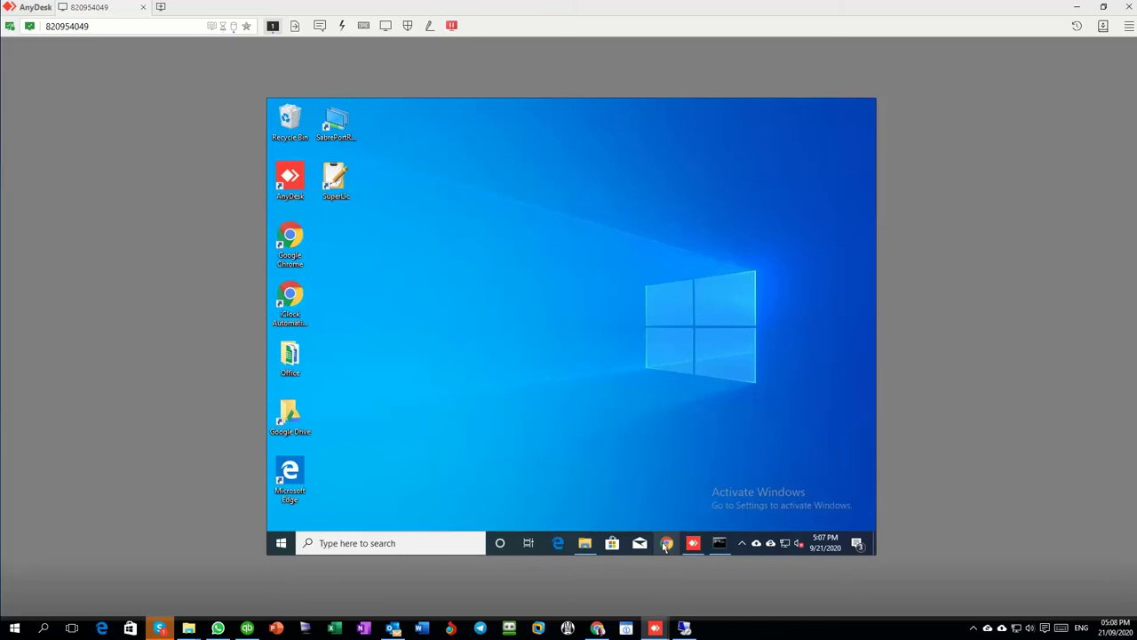
{"action": "left_click", "coordinate": [667, 543]}
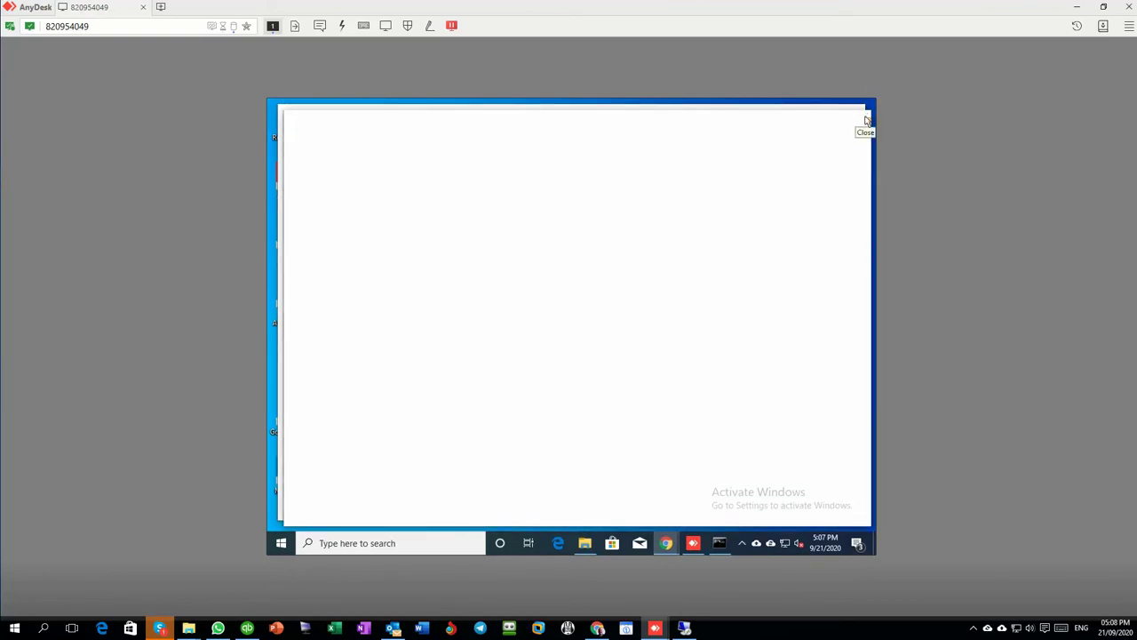
Step: Search for whatismyip and open the whatismyip.com result
{"action": "left_click", "coordinate": [868, 119]}
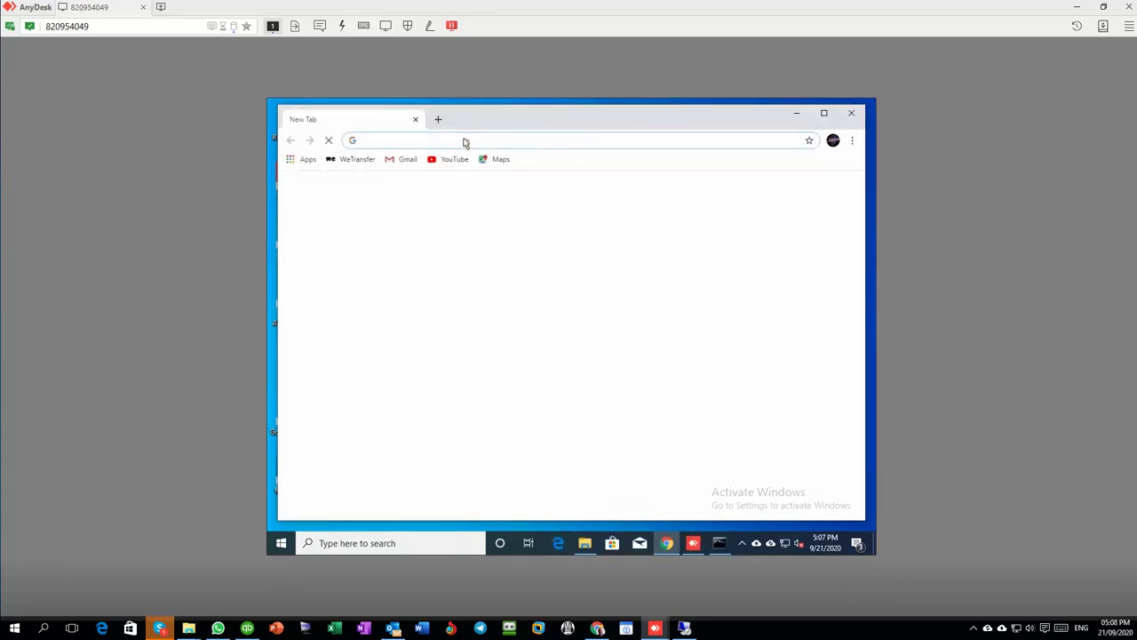
{"action": "left_click", "coordinate": [463, 142]}
{"action": "type", "text": "whatismy"}
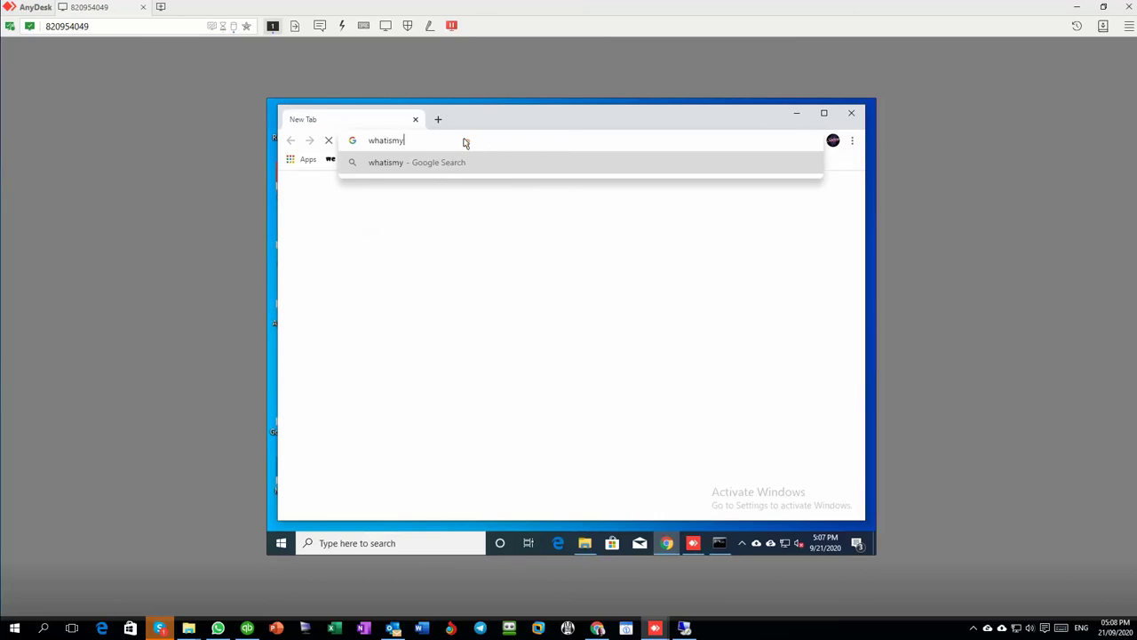
{"action": "type", "text": "ip"}
{"action": "key", "text": "Return"}
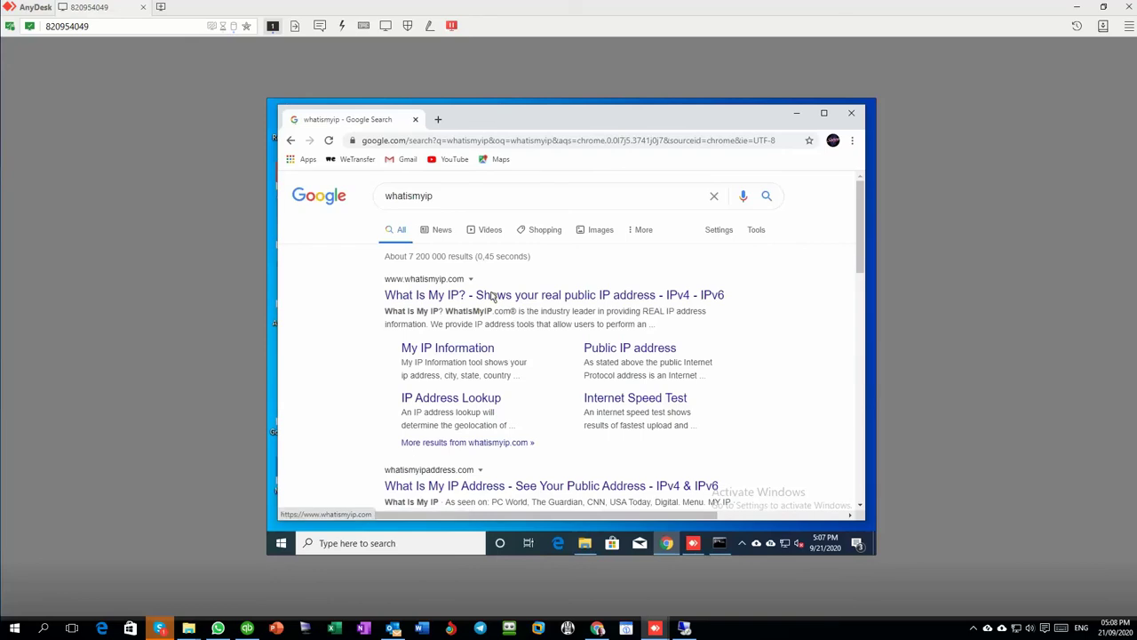
{"action": "left_click", "coordinate": [444, 299]}
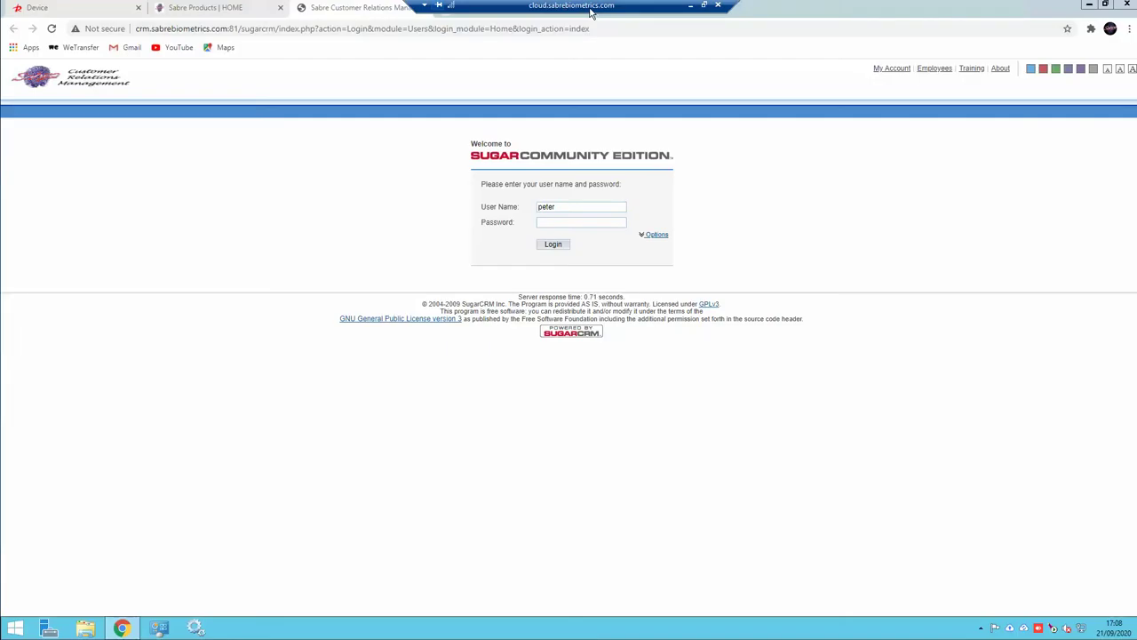
Step: Restore the CRM login page, then search the Start screen for cmd
{"action": "left_click", "coordinate": [1088, 7]}
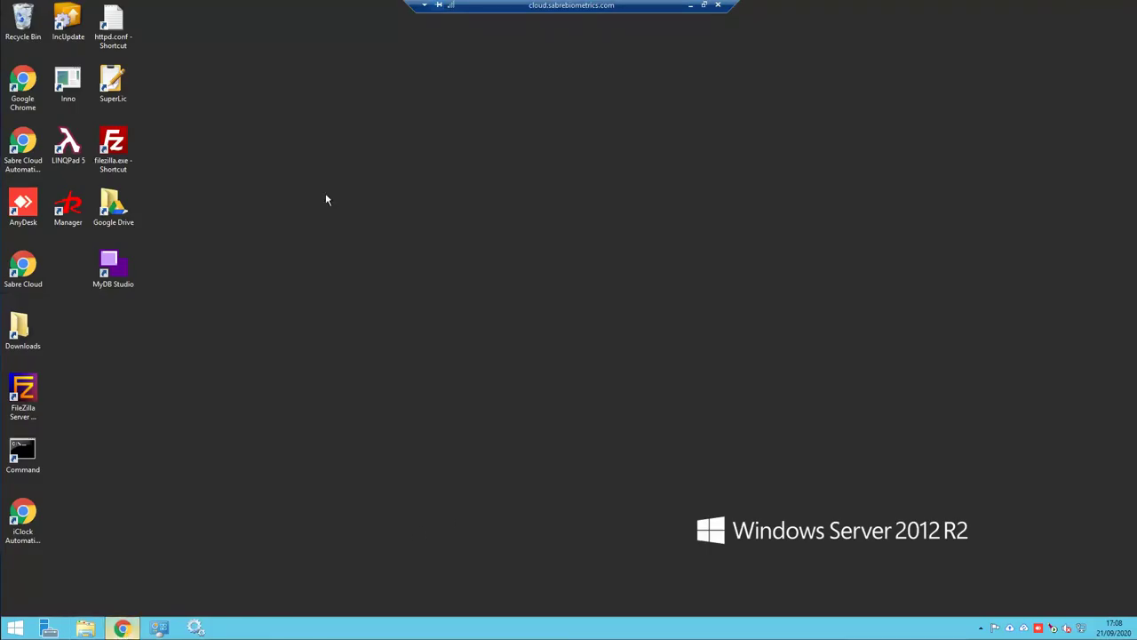
{"action": "left_click", "coordinate": [121, 628]}
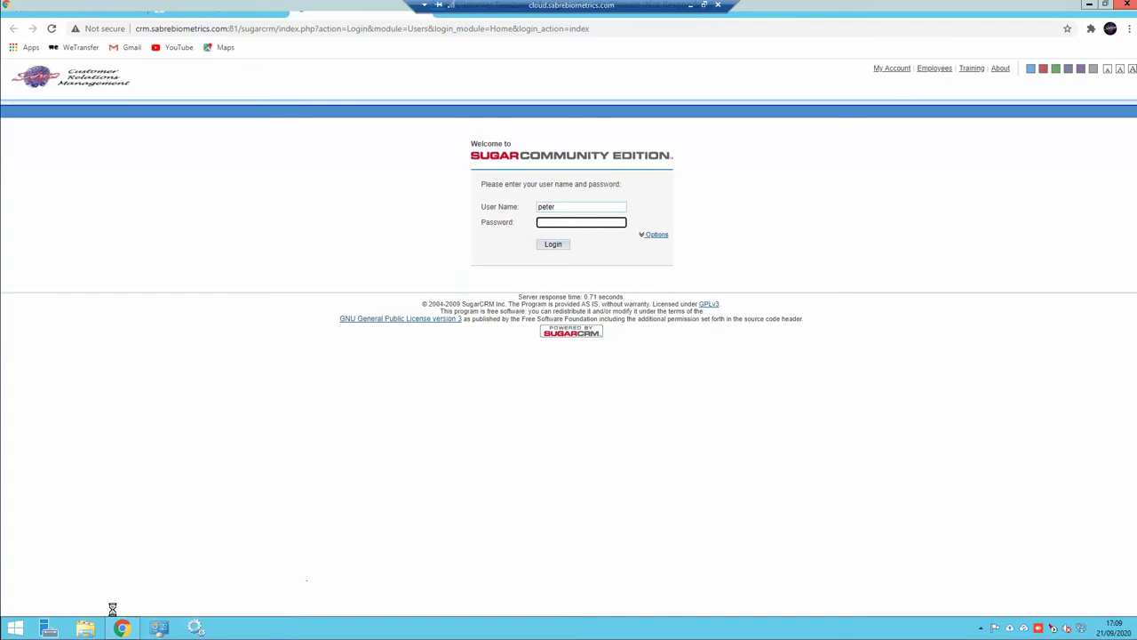
{"action": "left_click", "coordinate": [18, 627]}
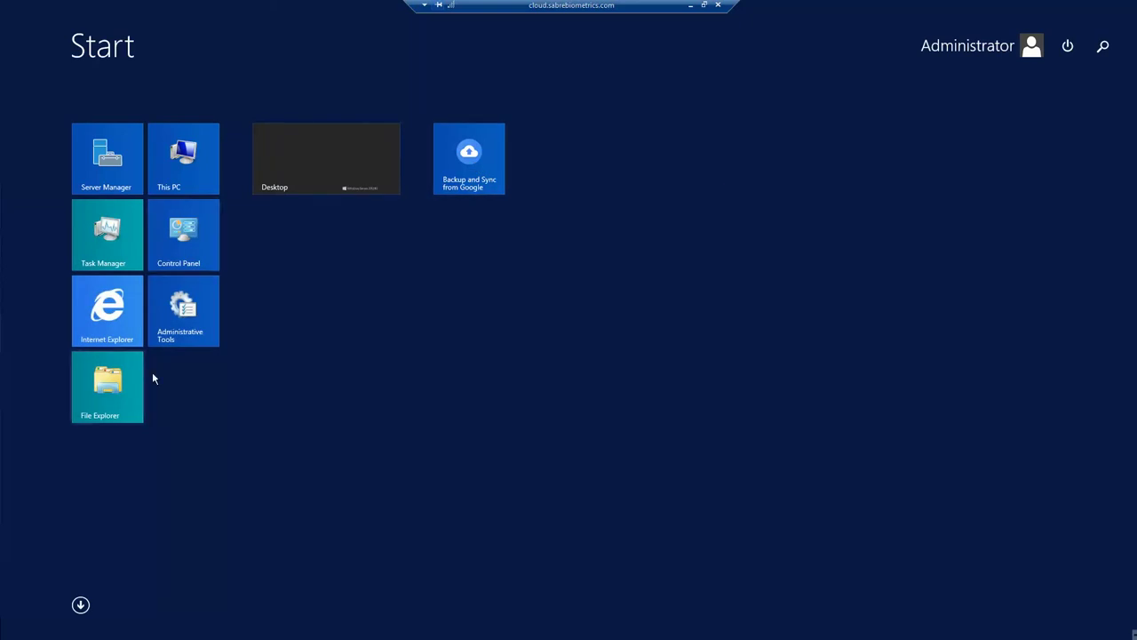
{"action": "left_click", "coordinate": [1103, 47]}
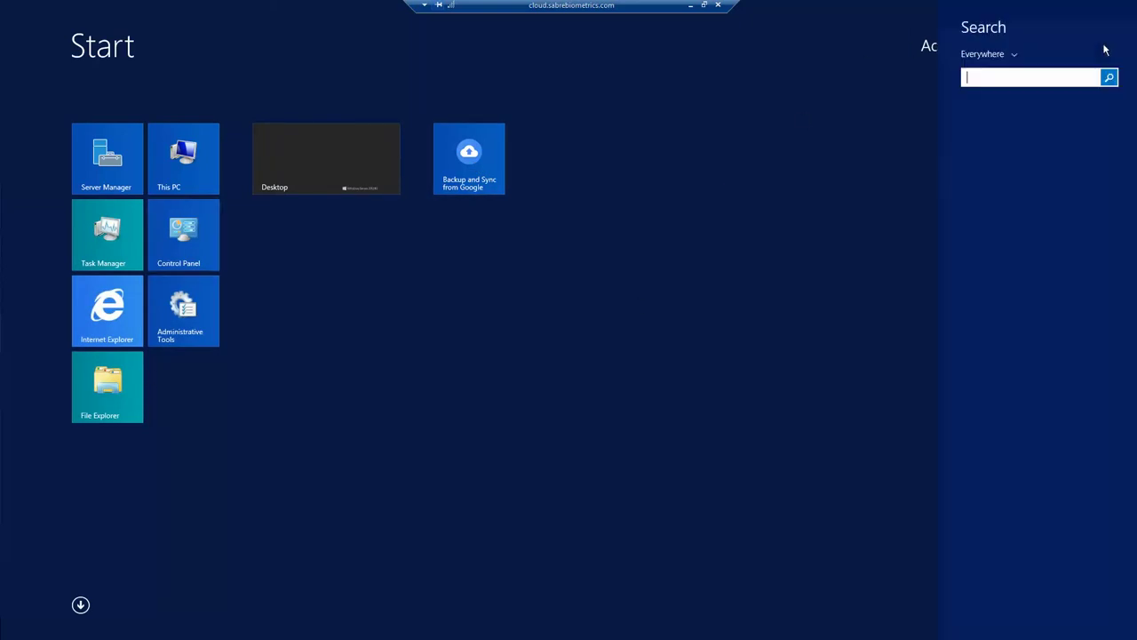
{"action": "type", "text": "cmd"}
Step: Open Command Prompt and run ping crm.sabrebiometrics.com, which times out at 41.78.244.117
{"action": "left_click", "coordinate": [1016, 112]}
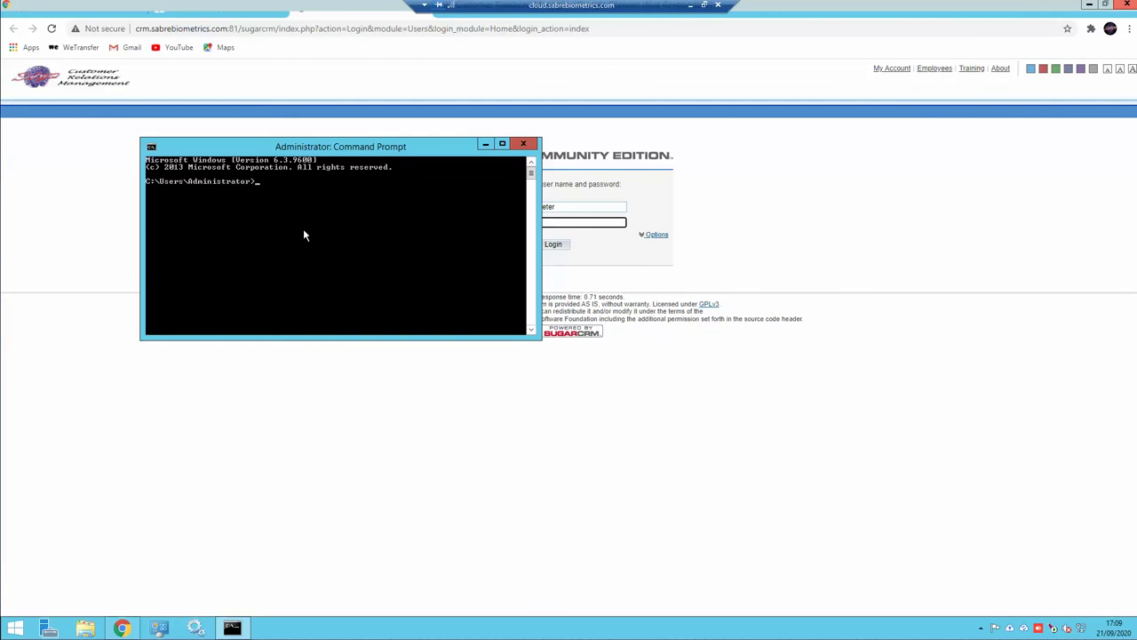
{"action": "type", "text": "ping crm.sabrebiometrics.com"}
{"action": "key", "text": "Return"}
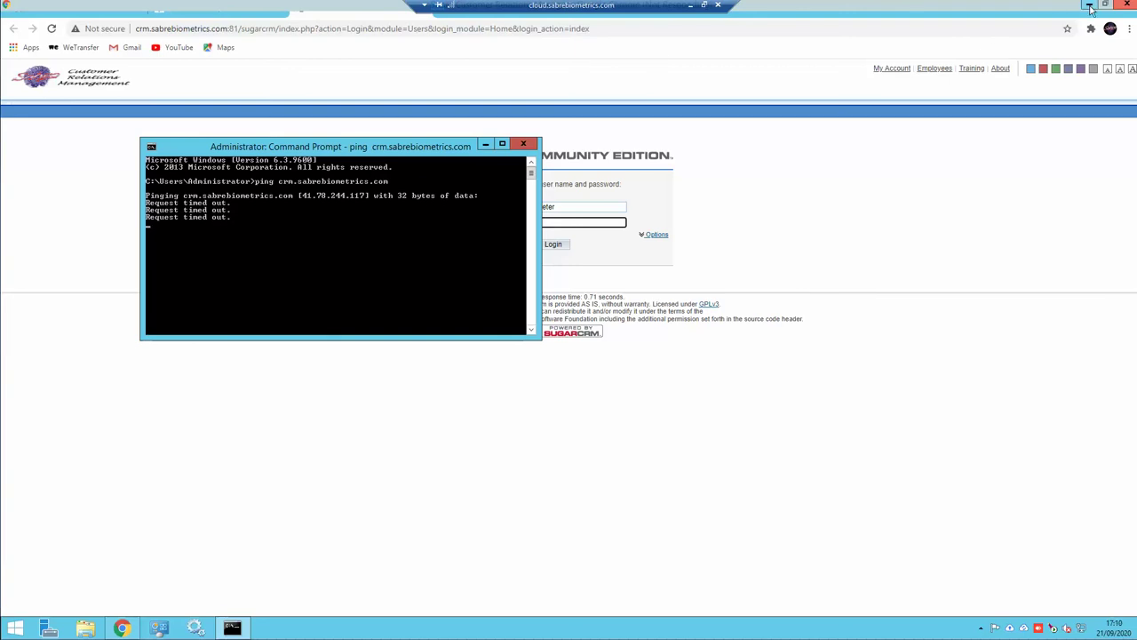
Step: Check the public IPv4 41.78.244.117 on the local desktop, then return to the server session
{"action": "left_click", "coordinate": [688, 7]}
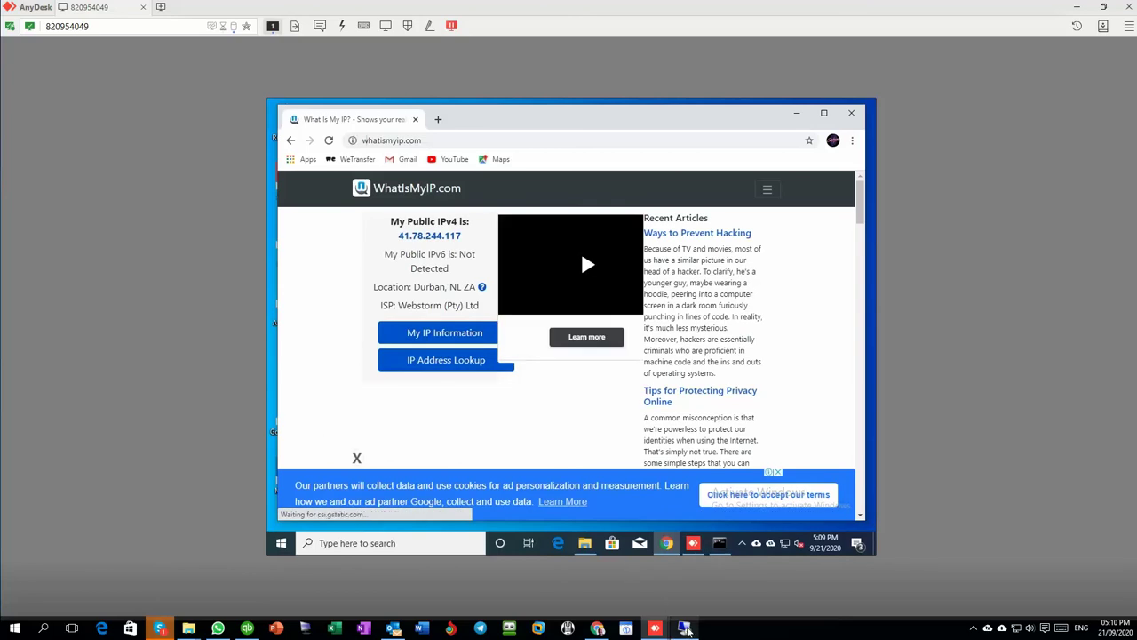
{"action": "left_click", "coordinate": [685, 628]}
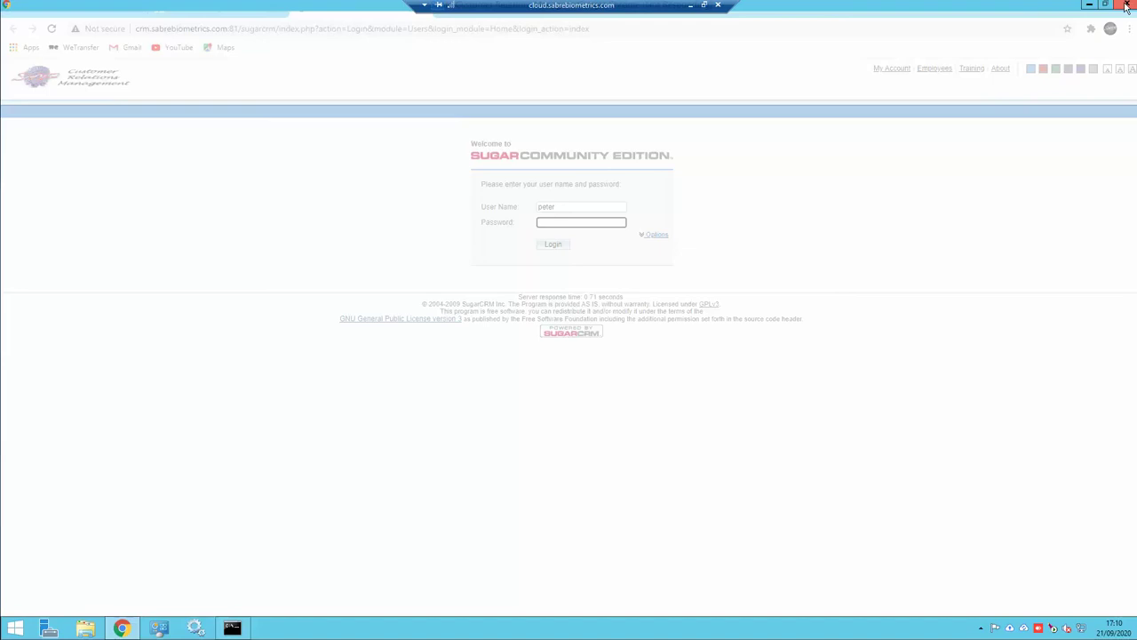
Step: Force-close the unresponsive Google Chrome via 'Close the program'
{"action": "left_click", "coordinate": [1088, 8]}
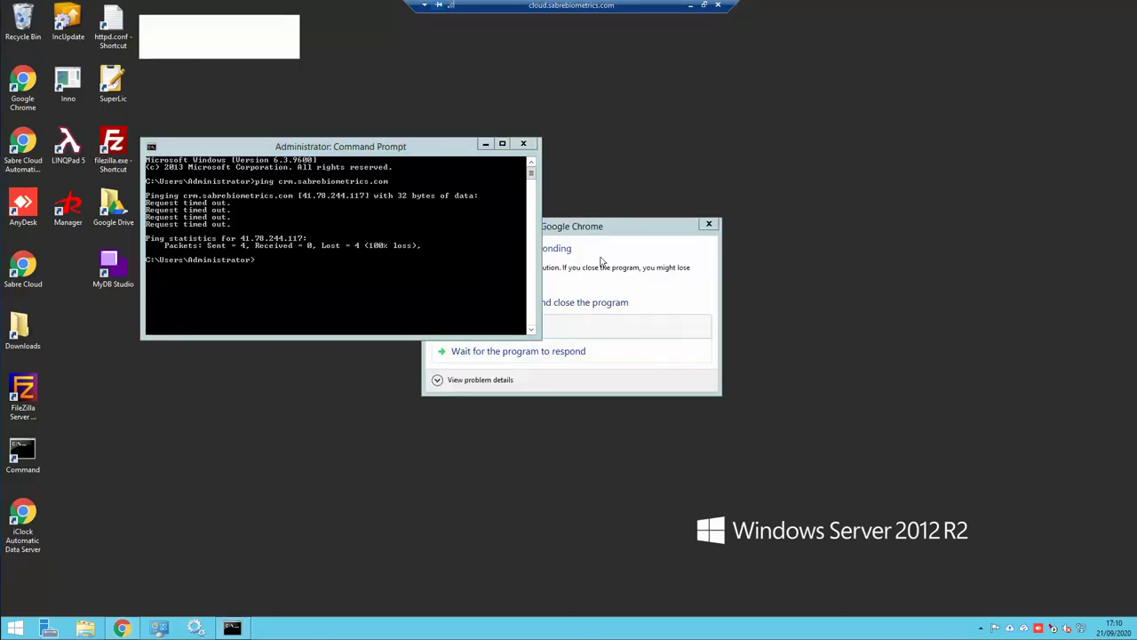
{"action": "left_click_drag", "start_coordinate": [603, 226], "coordinate": [736, 220]}
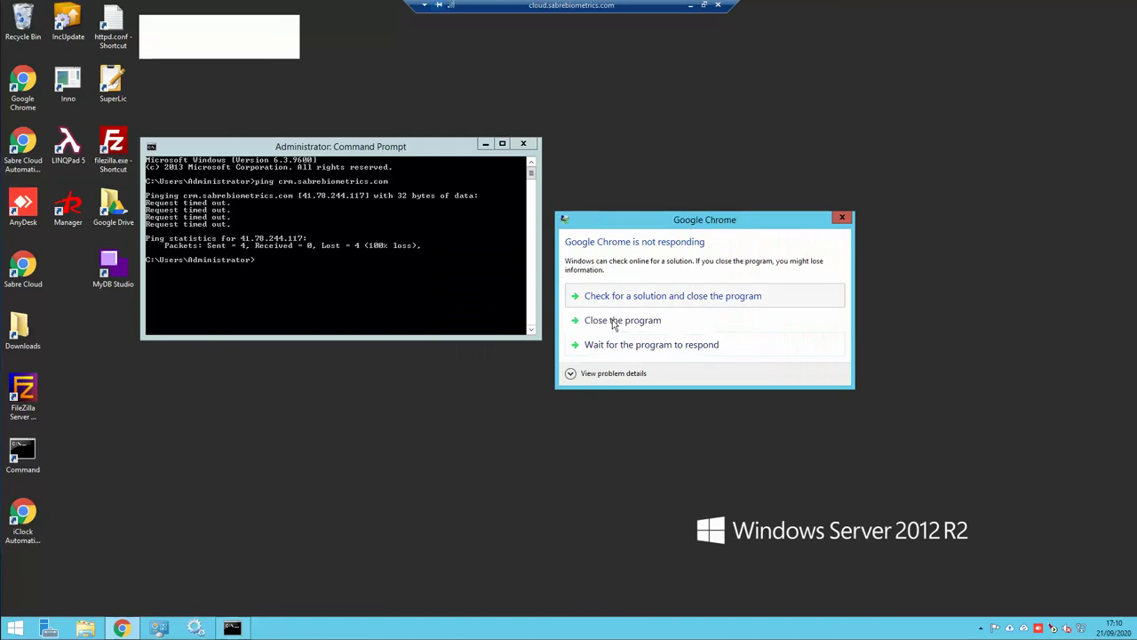
{"action": "left_click", "coordinate": [619, 321]}
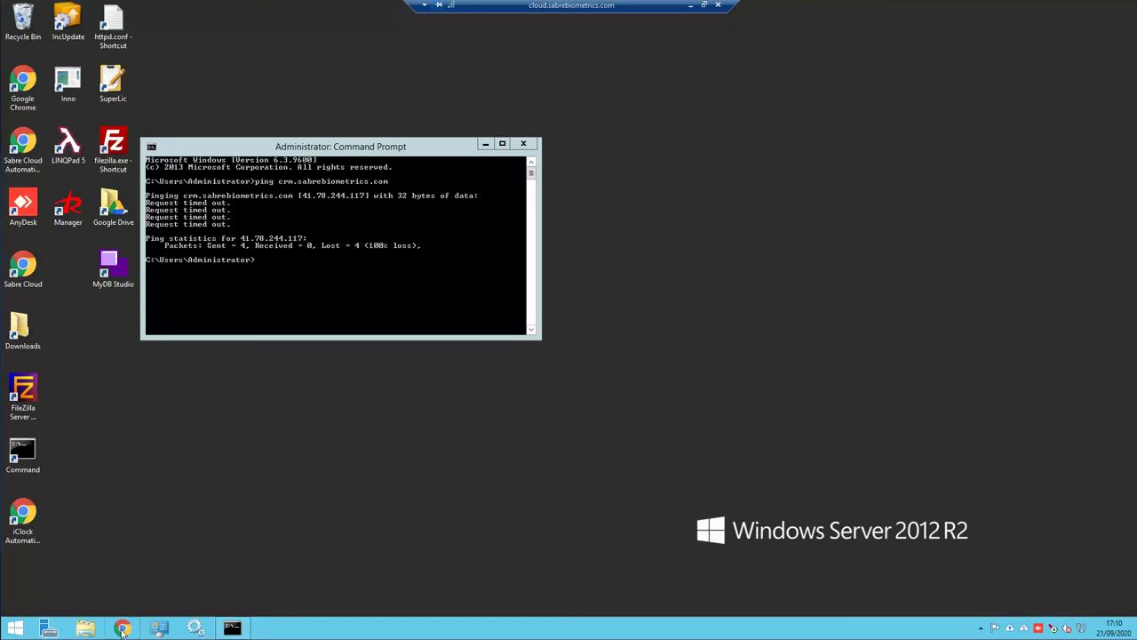
Step: Launch the iClock Automatic Data Server from its desktop shortcut
{"action": "left_click", "coordinate": [23, 515]}
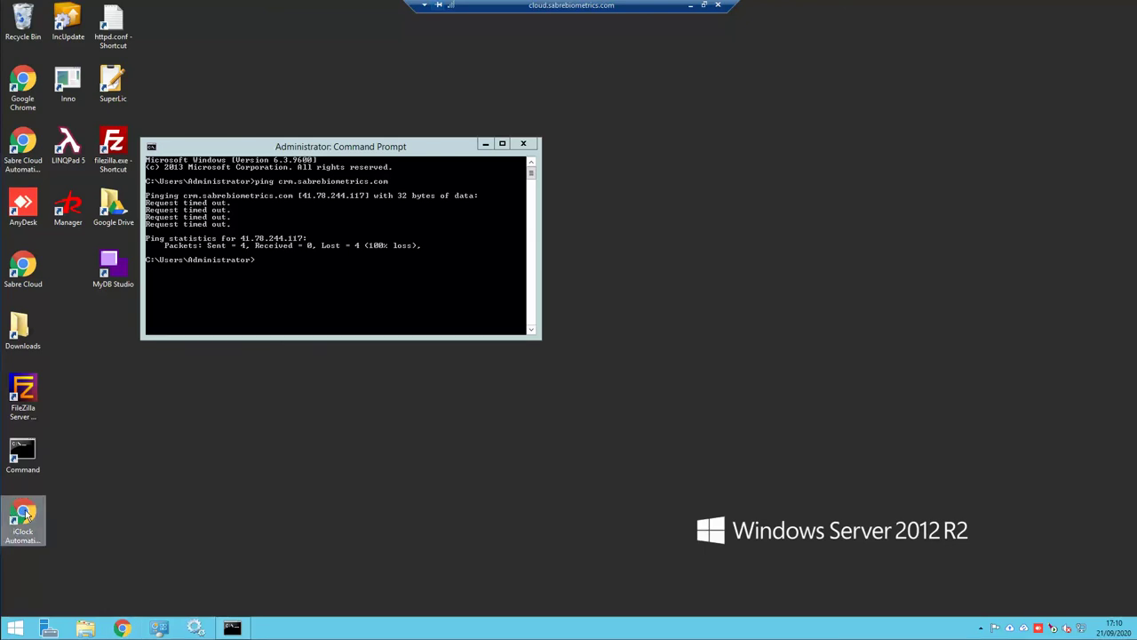
{"action": "right_click", "coordinate": [27, 513]}
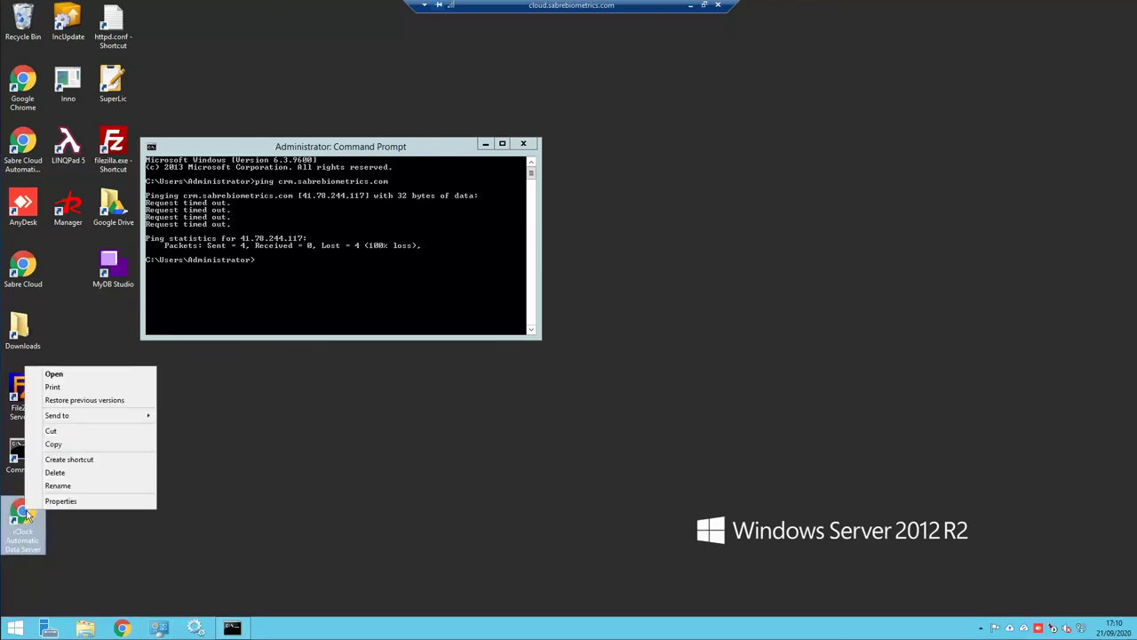
{"action": "left_click", "coordinate": [54, 375]}
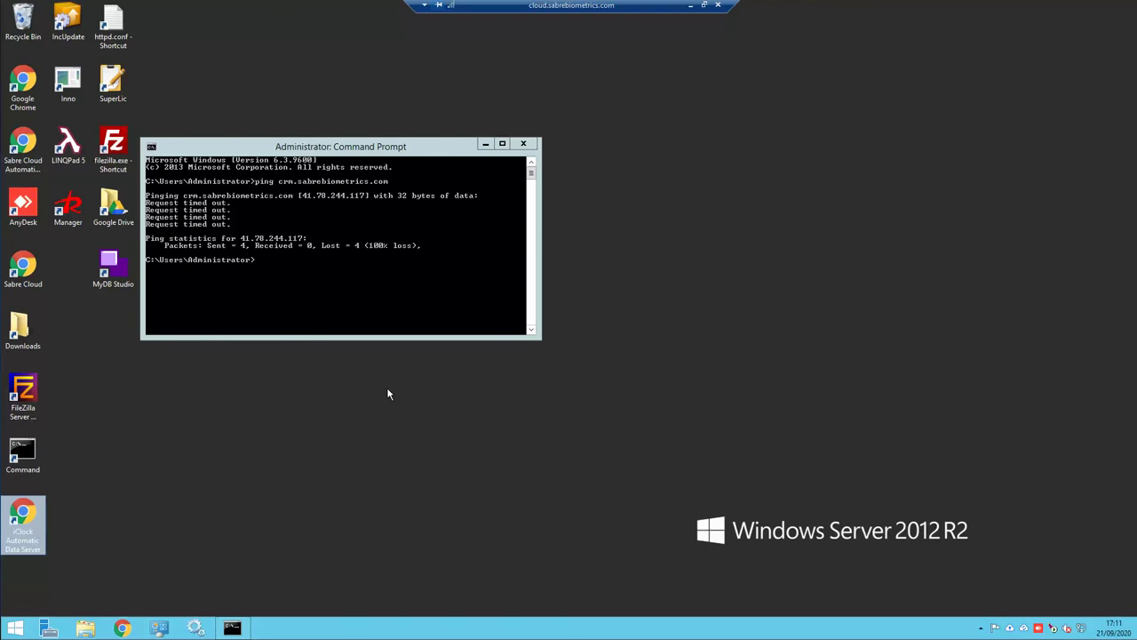
{"action": "left_click", "coordinate": [360, 428]}
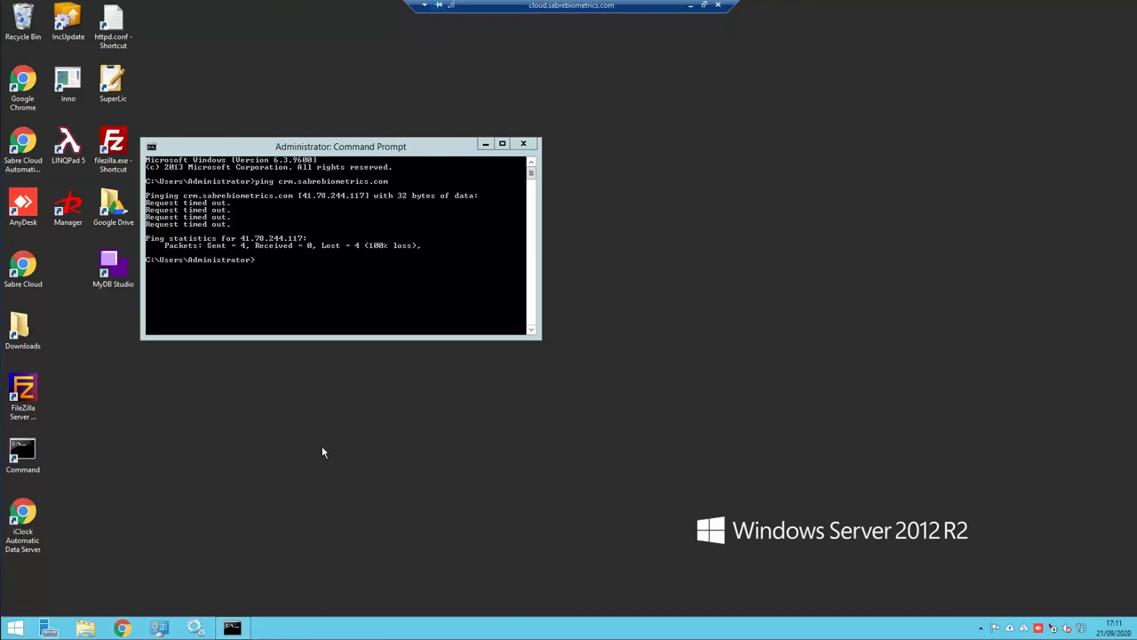
Step: Start Chrome on the server, dismiss the restore-pages prompt and size the window beside Command Prompt
{"action": "left_click", "coordinate": [123, 627]}
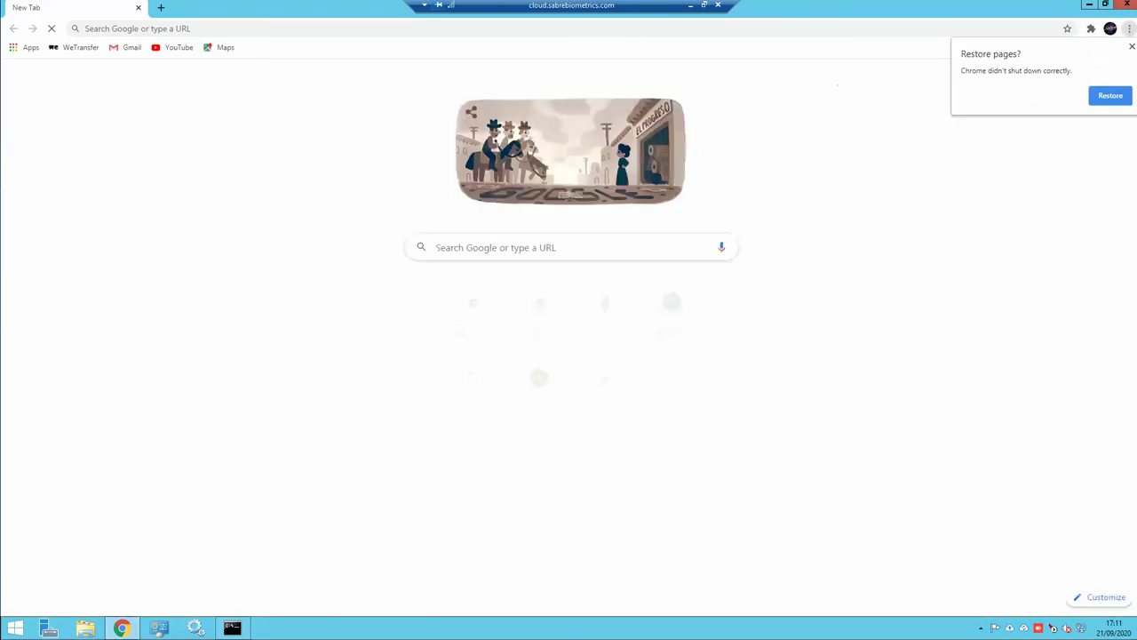
{"action": "left_click", "coordinate": [1131, 46]}
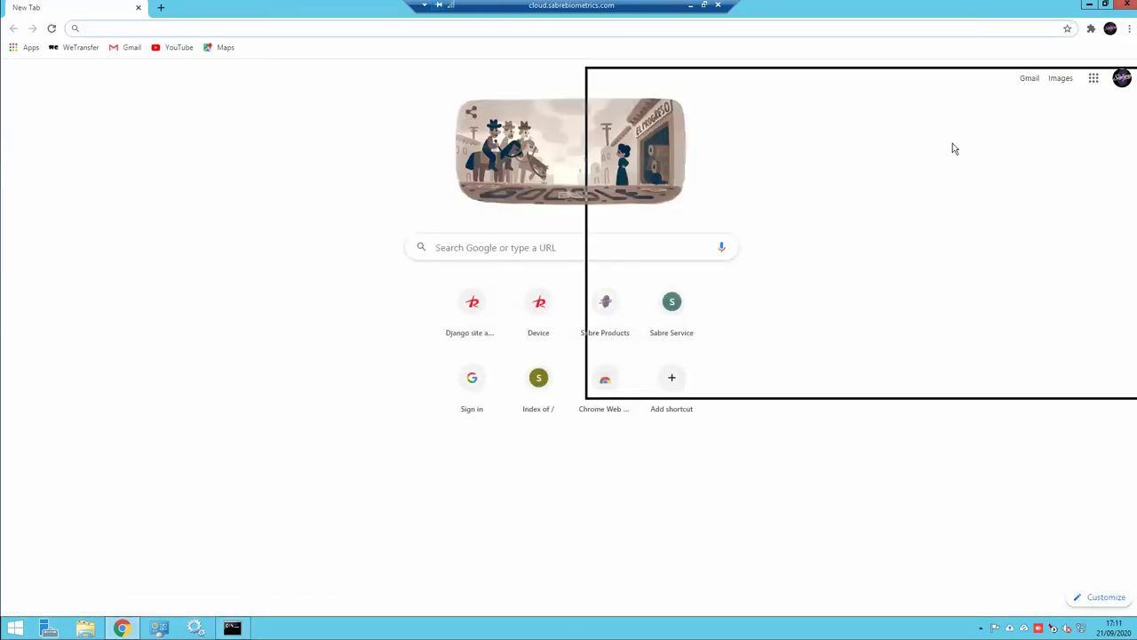
{"action": "left_click_drag", "start_coordinate": [824, 145], "coordinate": [825, 146]}
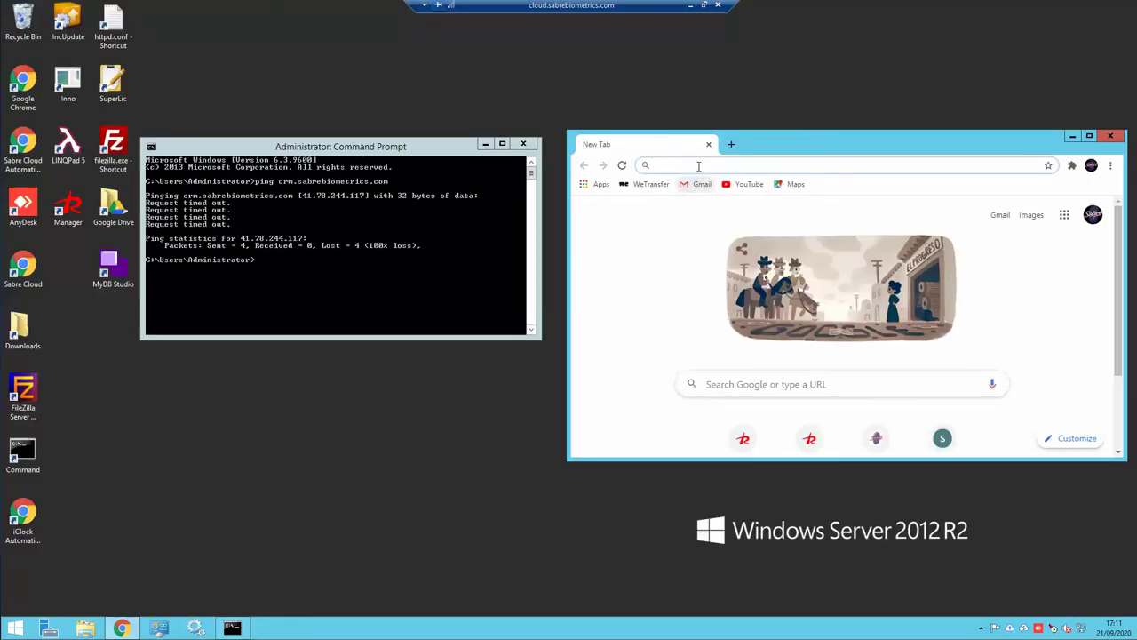
{"action": "left_click", "coordinate": [698, 165]}
{"action": "type", "text": "http://"}
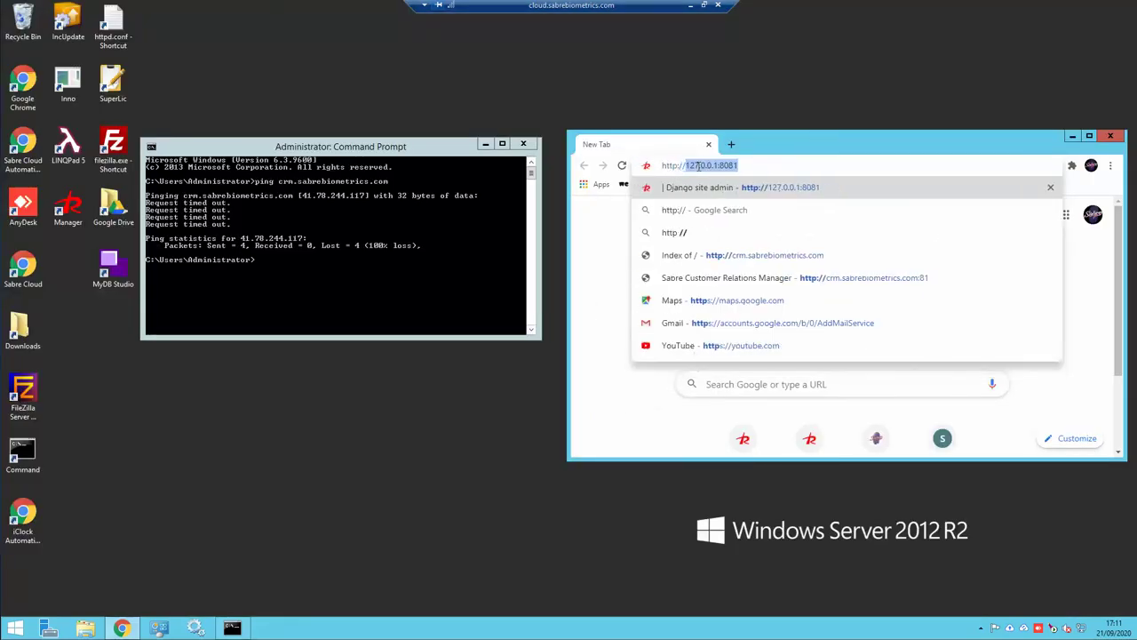
{"action": "key", "text": "End"}
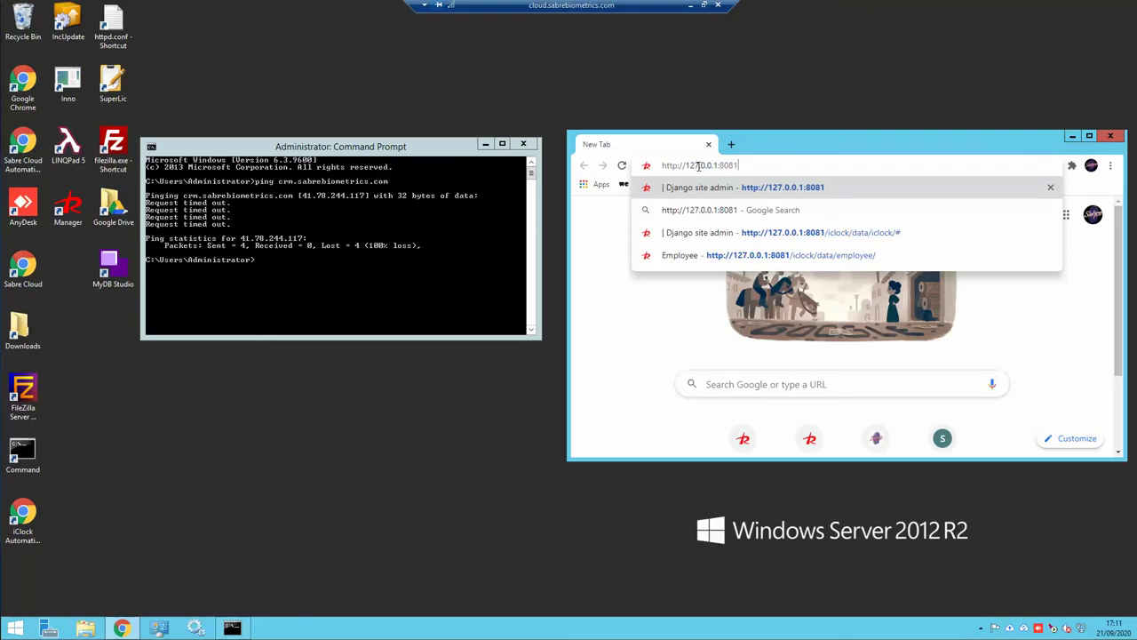
{"action": "key", "text": "BackSpace"}
{"action": "key", "text": "BackSpace"}
{"action": "key", "text": "BackSpace"}
{"action": "key", "text": "BackSpace"}
{"action": "key", "text": "BackSpace"}
{"action": "key", "text": "BackSpace"}
{"action": "key", "text": "BackSpace"}
{"action": "key", "text": "BackSpace"}
{"action": "key", "text": "BackSpace"}
{"action": "key", "text": "BackSpace"}
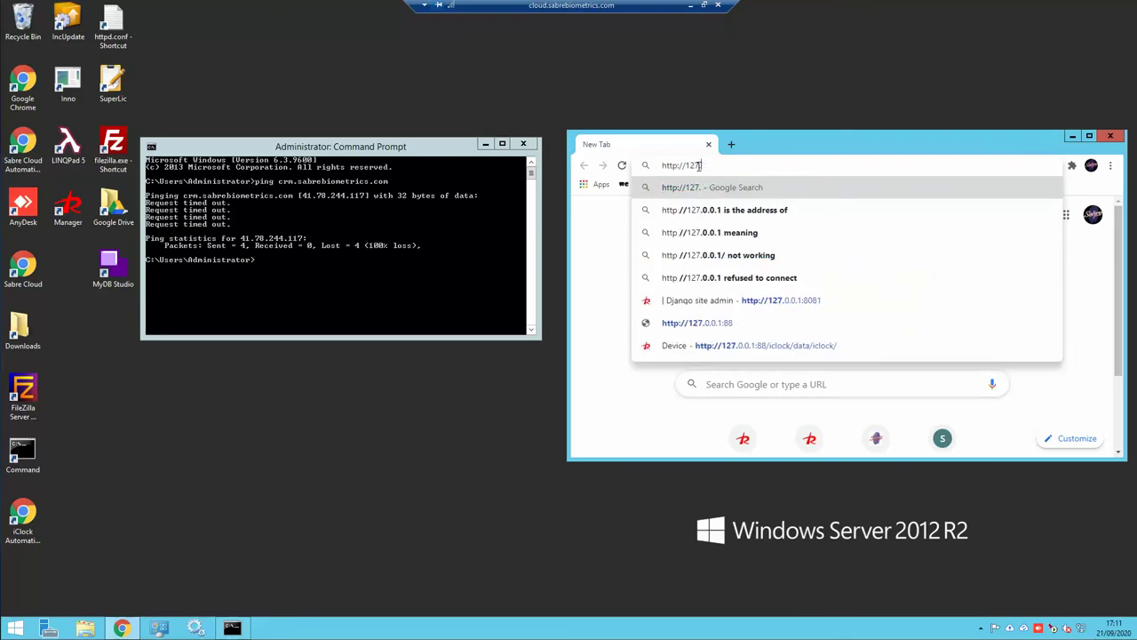
{"action": "key", "text": "BackSpace"}
{"action": "key", "text": "BackSpace"}
{"action": "key", "text": "BackSpace"}
{"action": "key", "text": "BackSpace"}
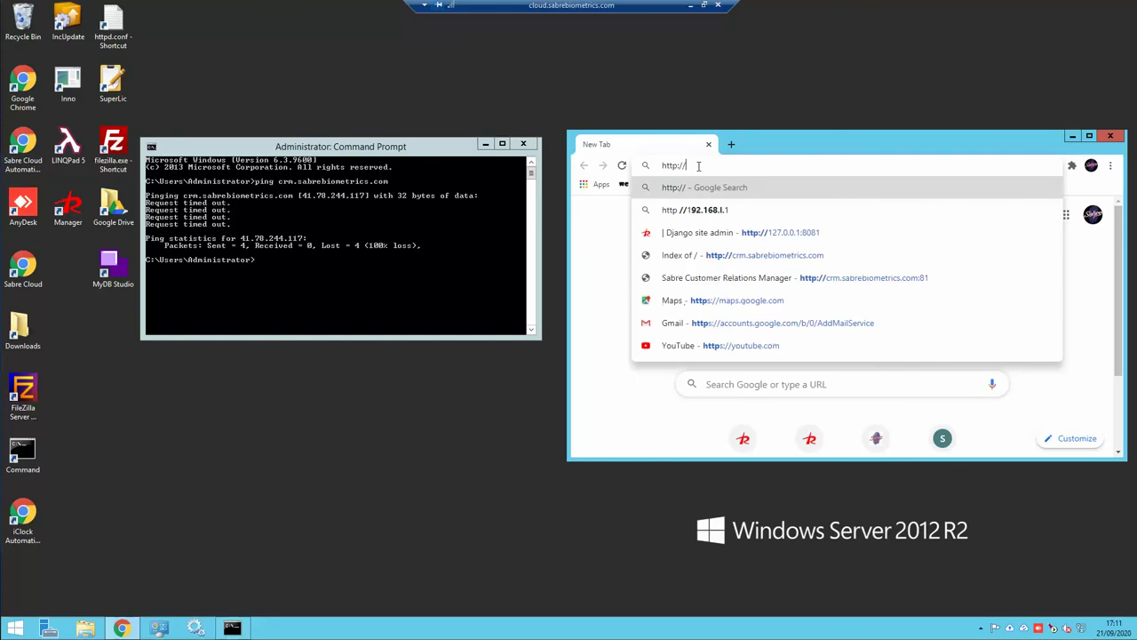
{"action": "type", "text": "41."}
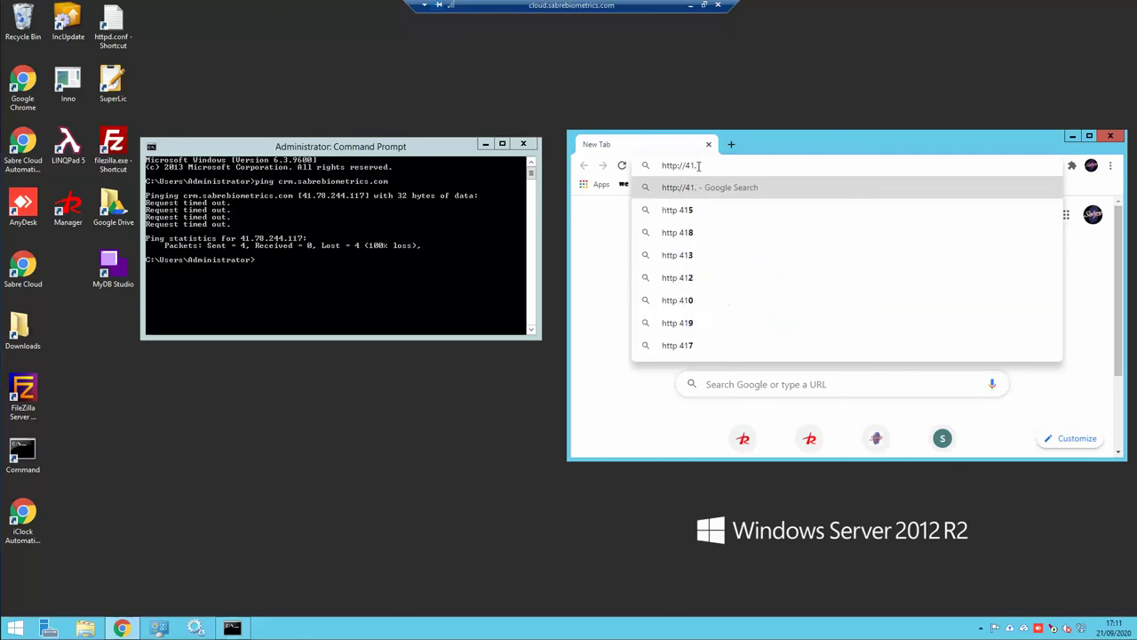
{"action": "type", "text": "78.244"}
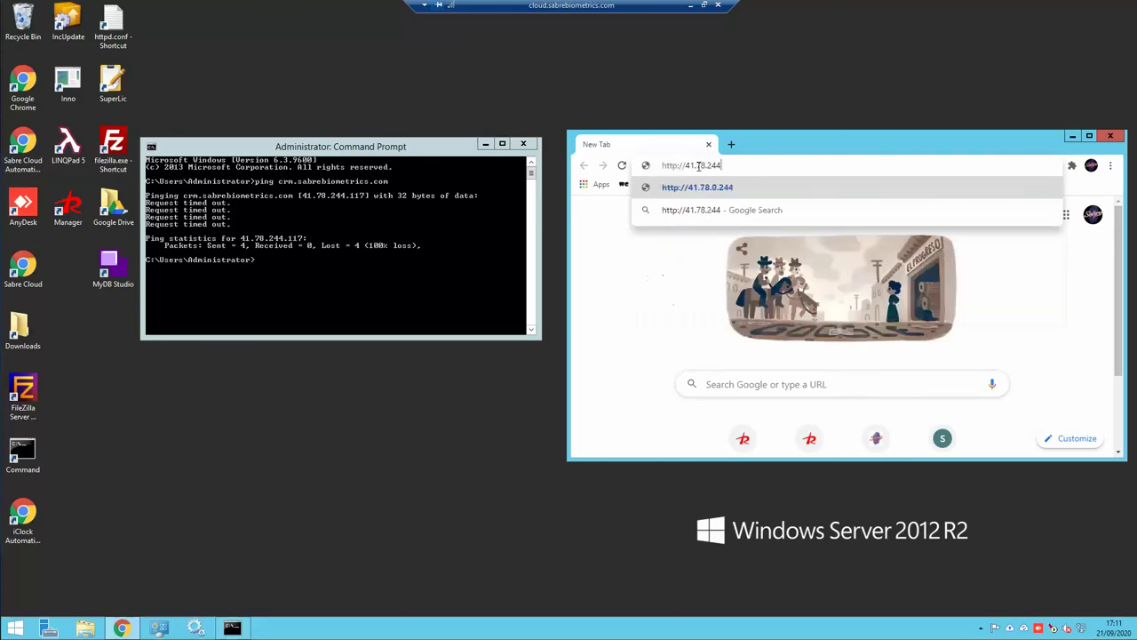
{"action": "type", "text": ".117"}
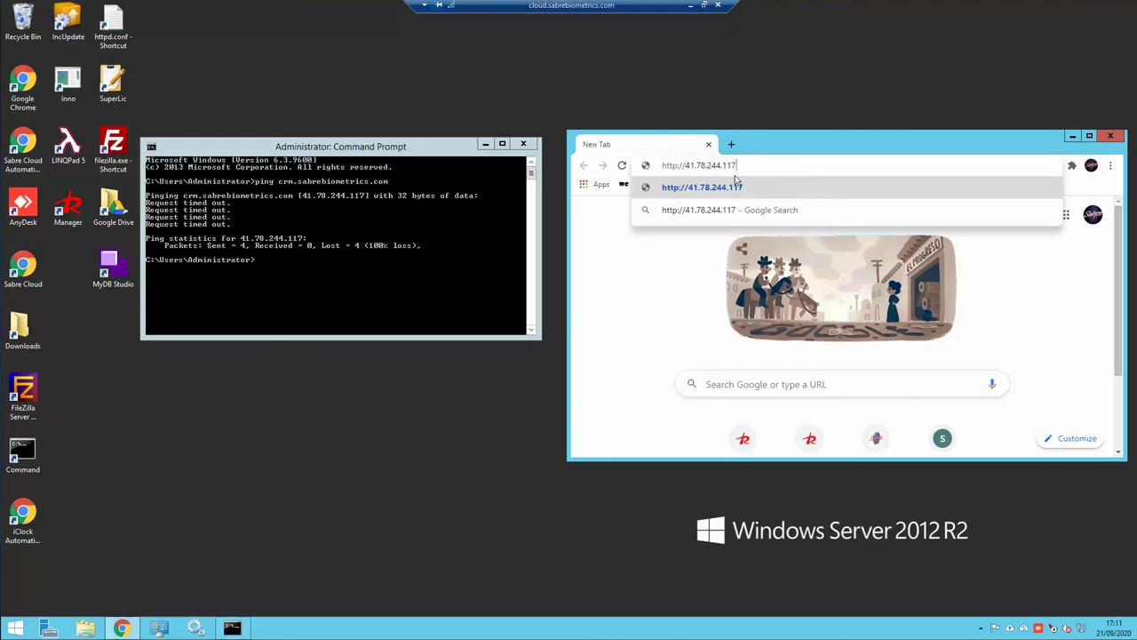
{"action": "left_click", "coordinate": [691, 6]}
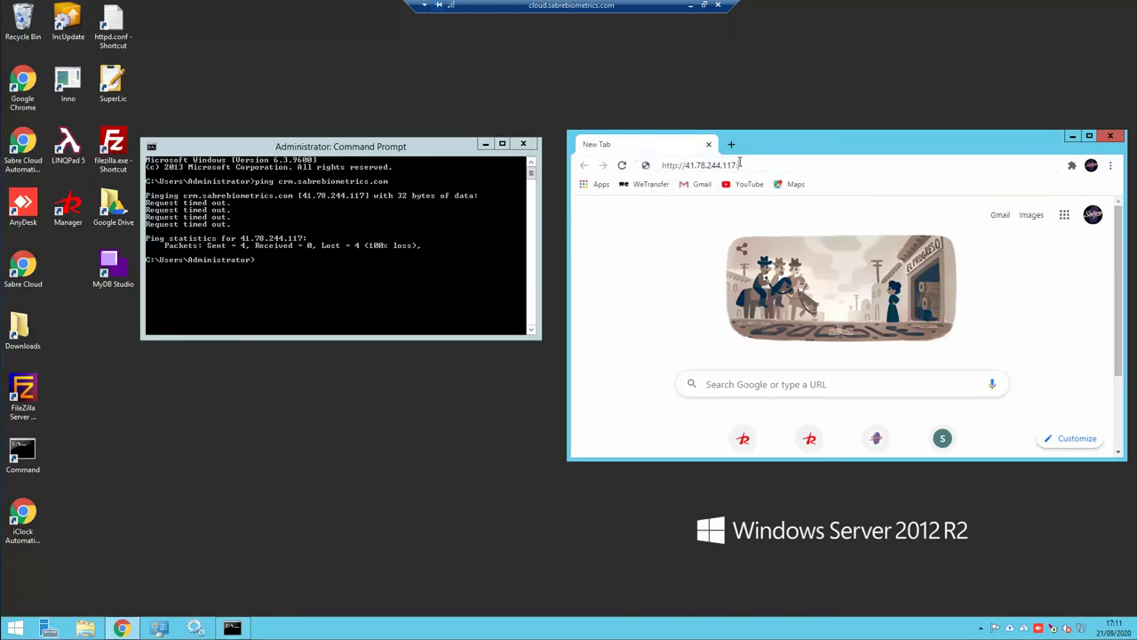
{"action": "left_click", "coordinate": [739, 164]}
{"action": "type", "text": ":81"}
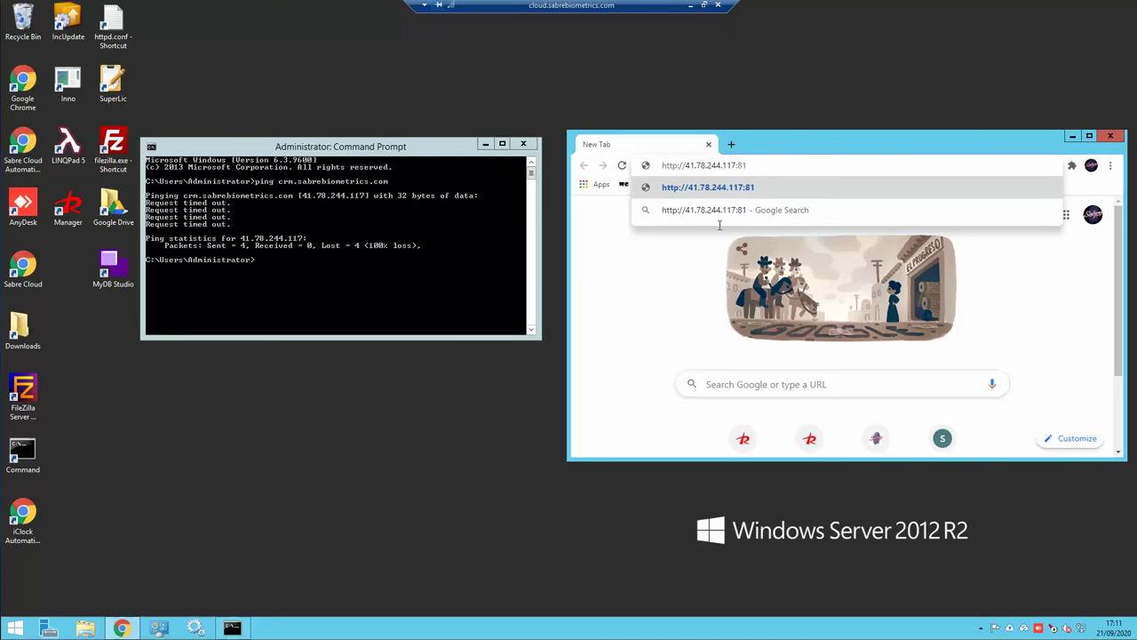
{"action": "key", "text": "Return"}
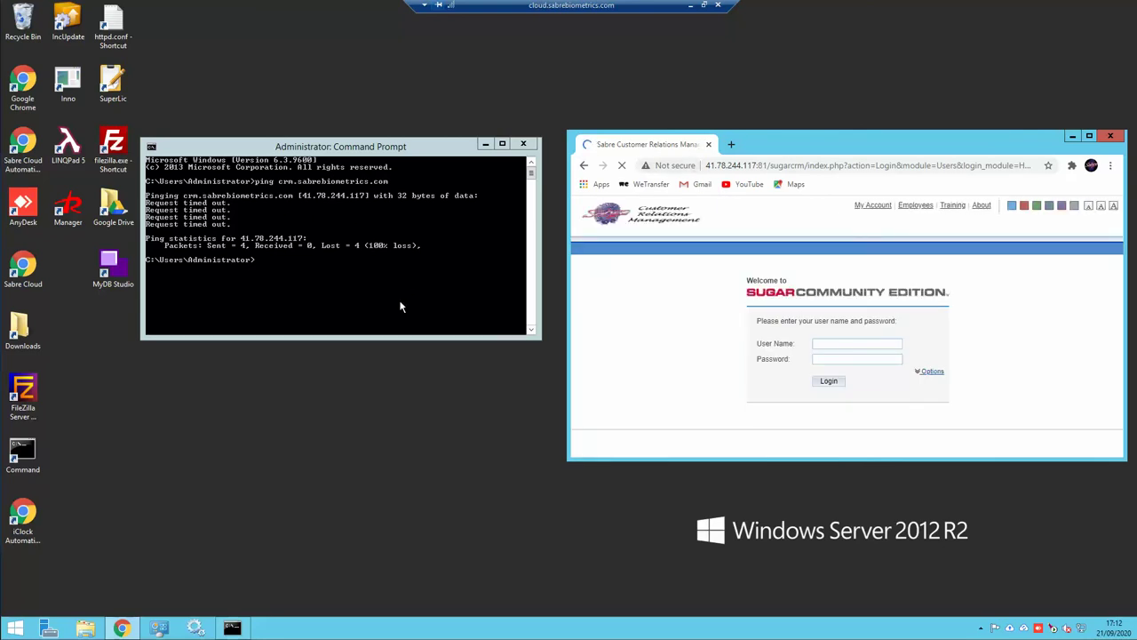
Step: Replace the IP in the address with crm.sabrebiometrics.com, keep :81, and load the login page
{"action": "left_click", "coordinate": [708, 165]}
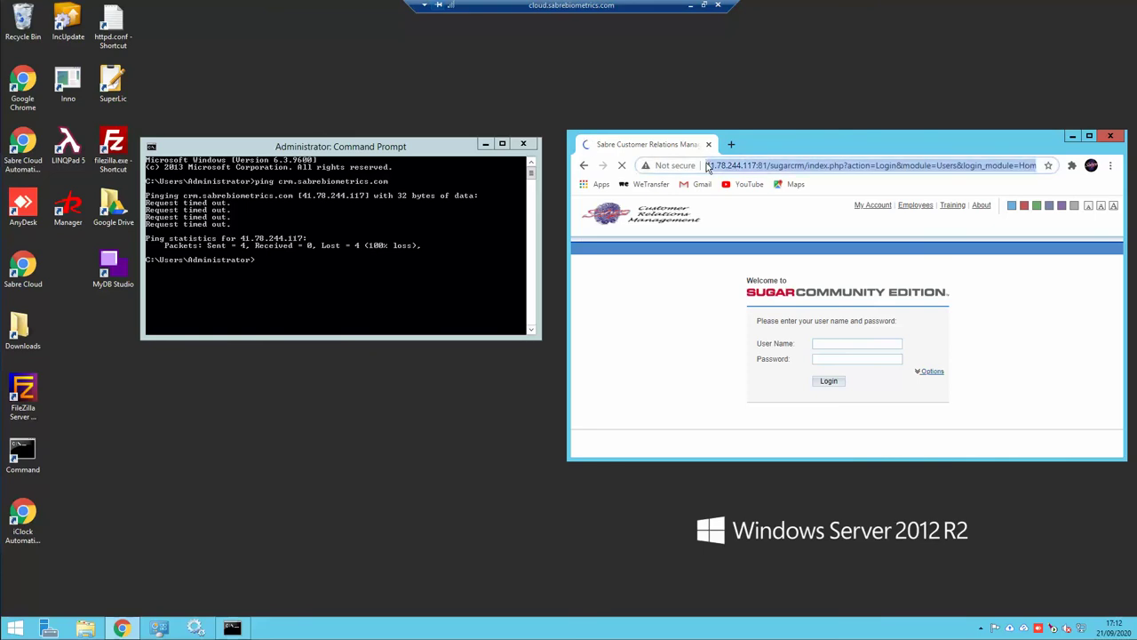
{"action": "left_click", "coordinate": [718, 169]}
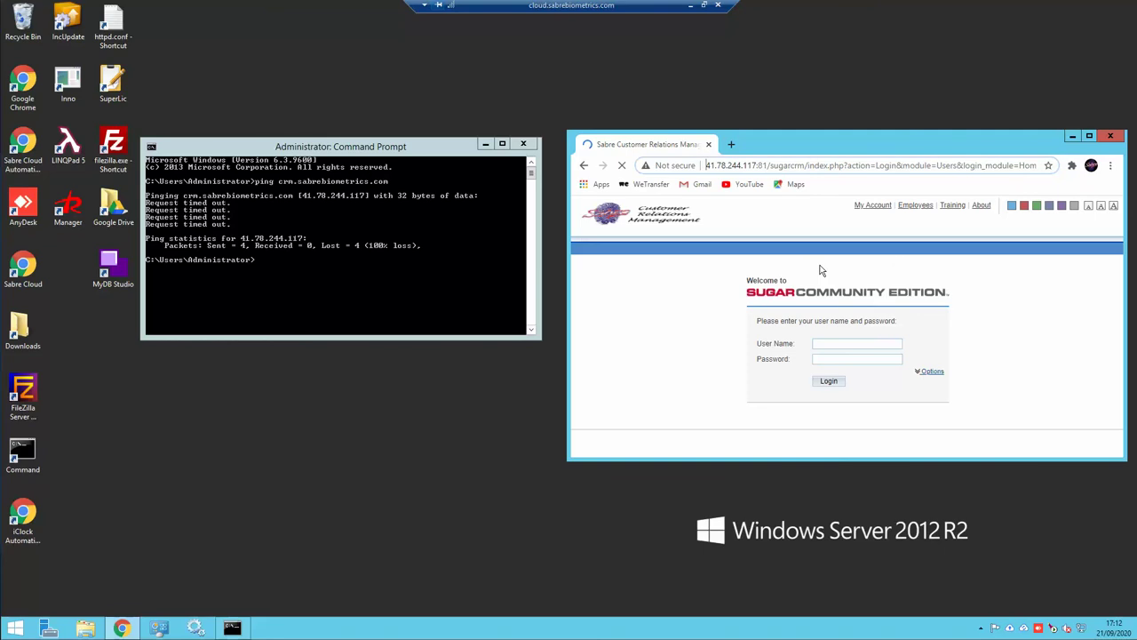
{"action": "type", "text": "crm.sabrebiometrics."}
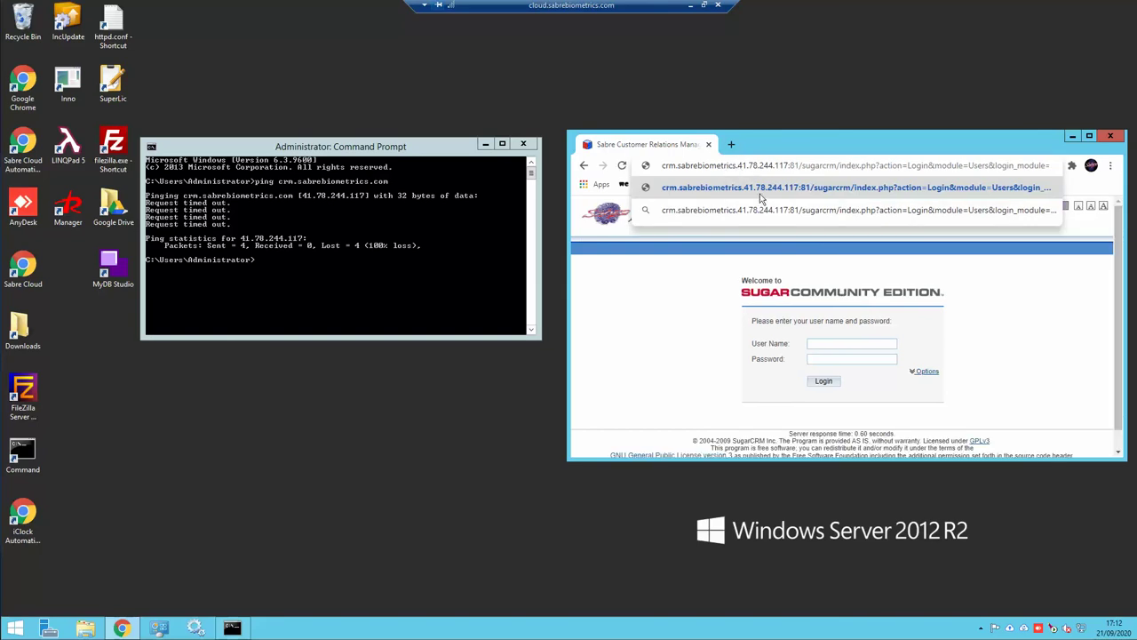
{"action": "type", "text": "com"}
{"action": "key", "text": "Delete"}
{"action": "key", "text": "Delete"}
{"action": "key", "text": "Delete"}
{"action": "key", "text": "Delete"}
{"action": "key", "text": "Delete"}
{"action": "key", "text": "Delete"}
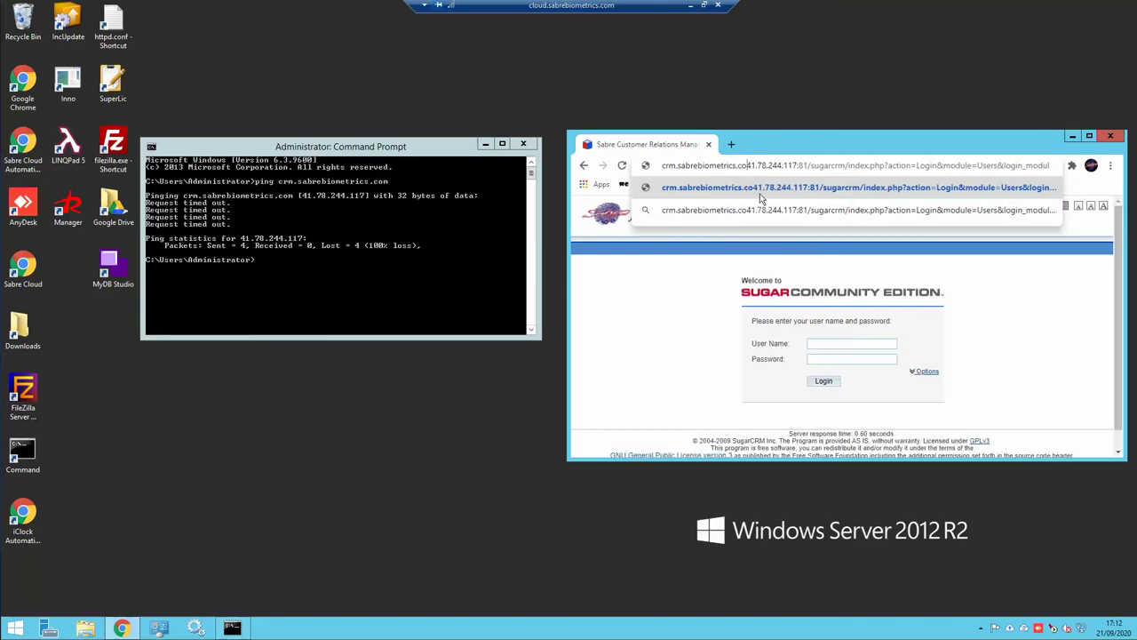
{"action": "key", "text": "Delete"}
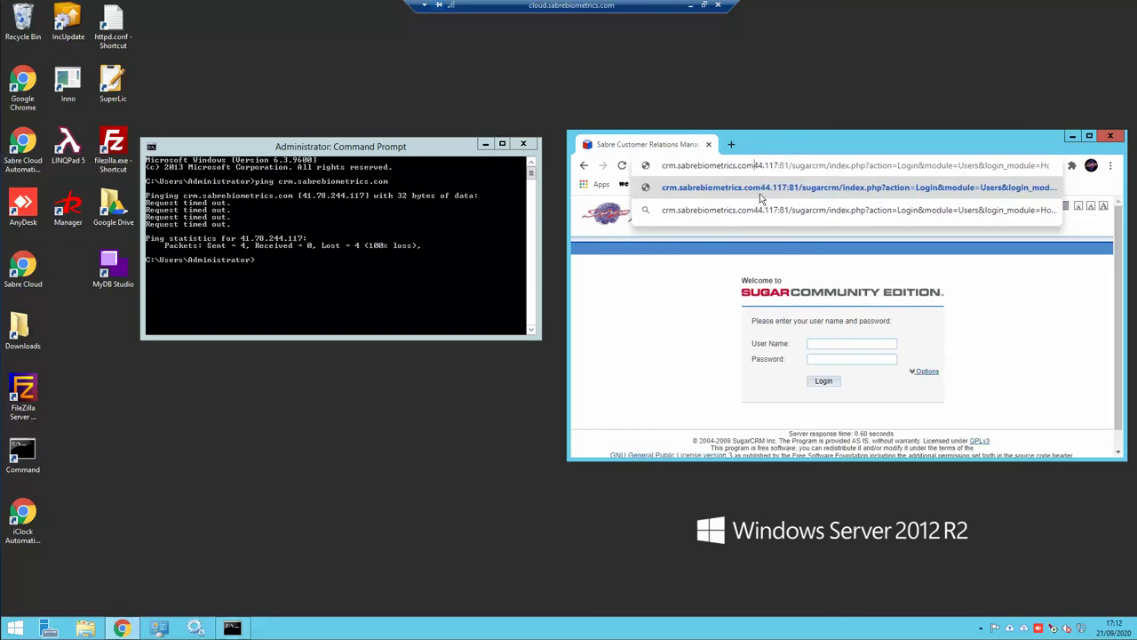
{"action": "key", "text": "Delete"}
{"action": "key", "text": "Delete"}
{"action": "key", "text": "Delete"}
{"action": "key", "text": "Delete"}
{"action": "key", "text": "Delete"}
{"action": "key", "text": "Delete"}
{"action": "key", "text": "Delete"}
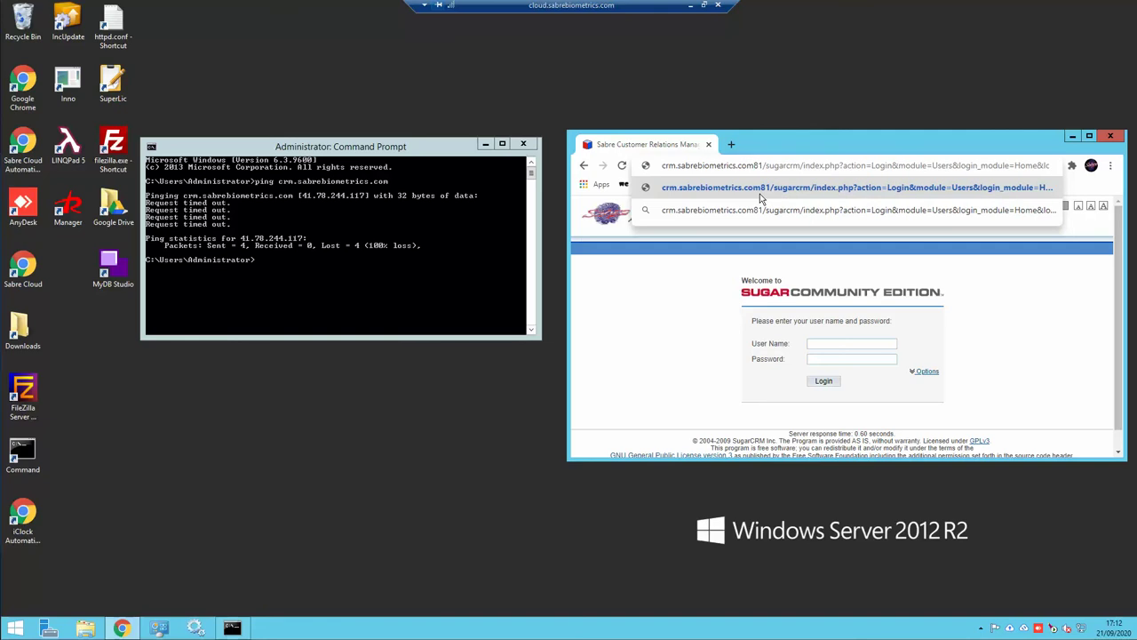
{"action": "type", "text": ":"}
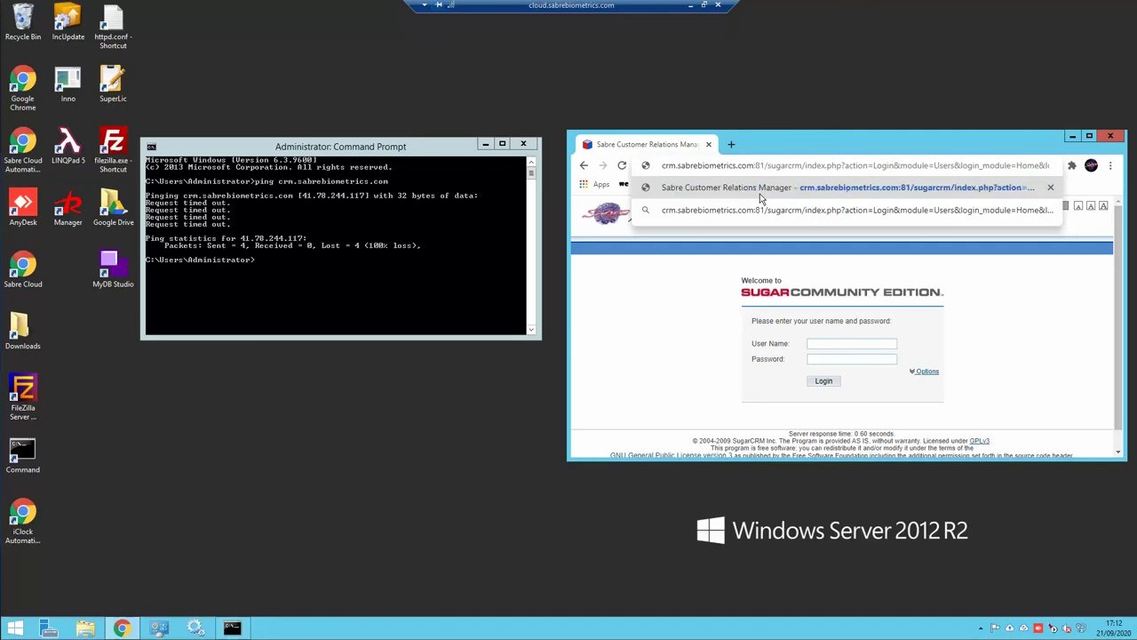
{"action": "key", "text": "Return"}
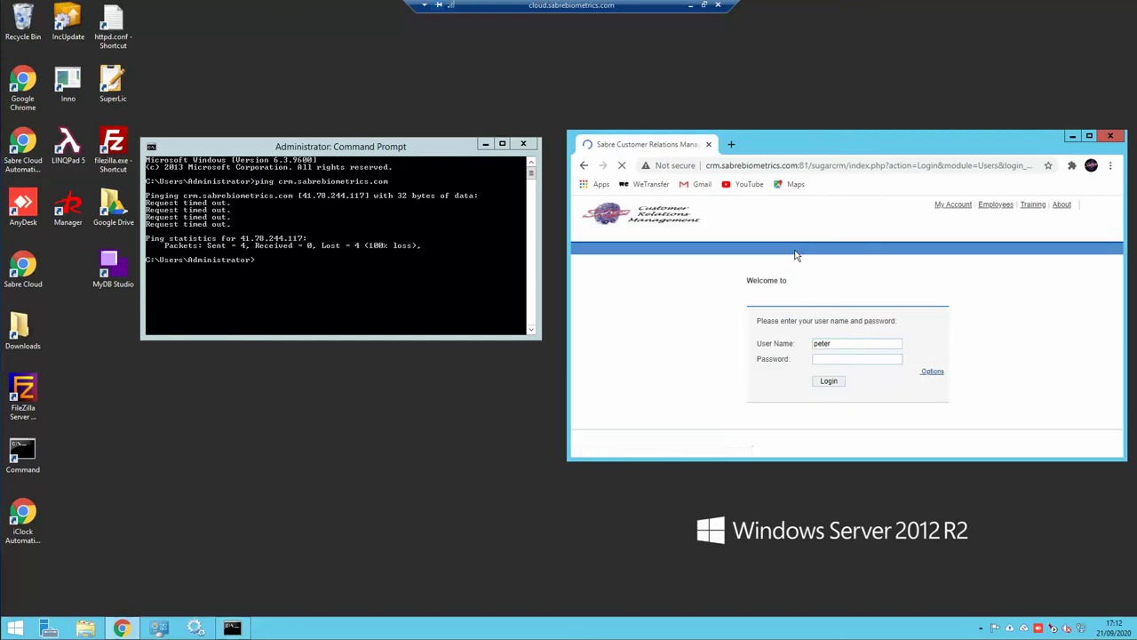
Step: On the remote PC, close the WhatIsMyIP browser and the Sabre Port Mapper console, then return to the server
{"action": "left_click", "coordinate": [693, 7]}
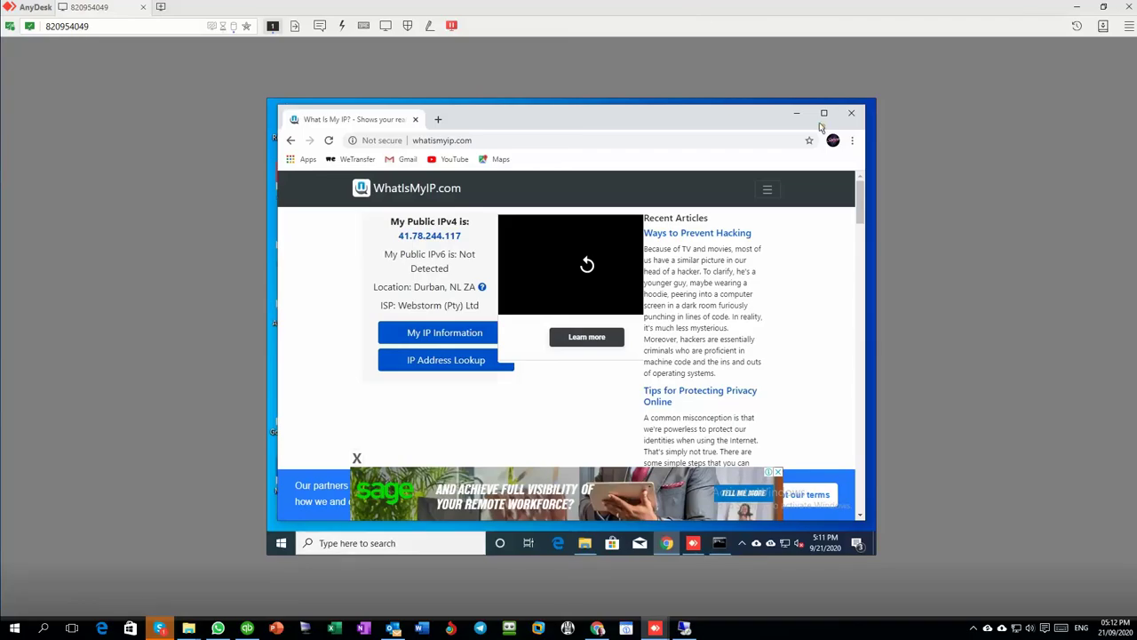
{"action": "left_click", "coordinate": [851, 114]}
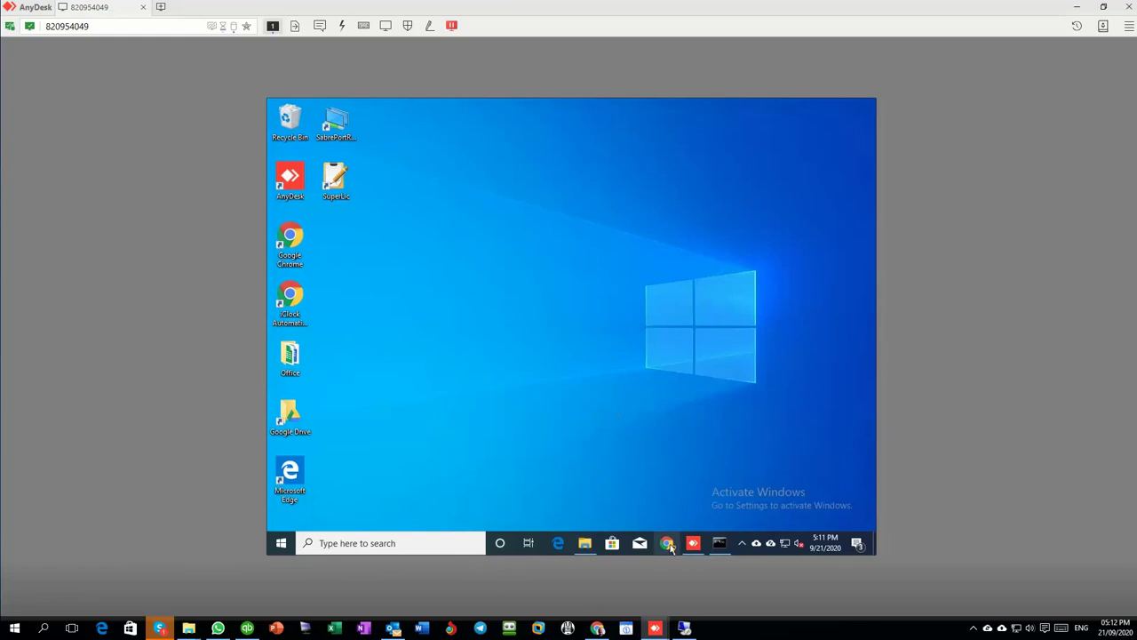
{"action": "left_click", "coordinate": [719, 544]}
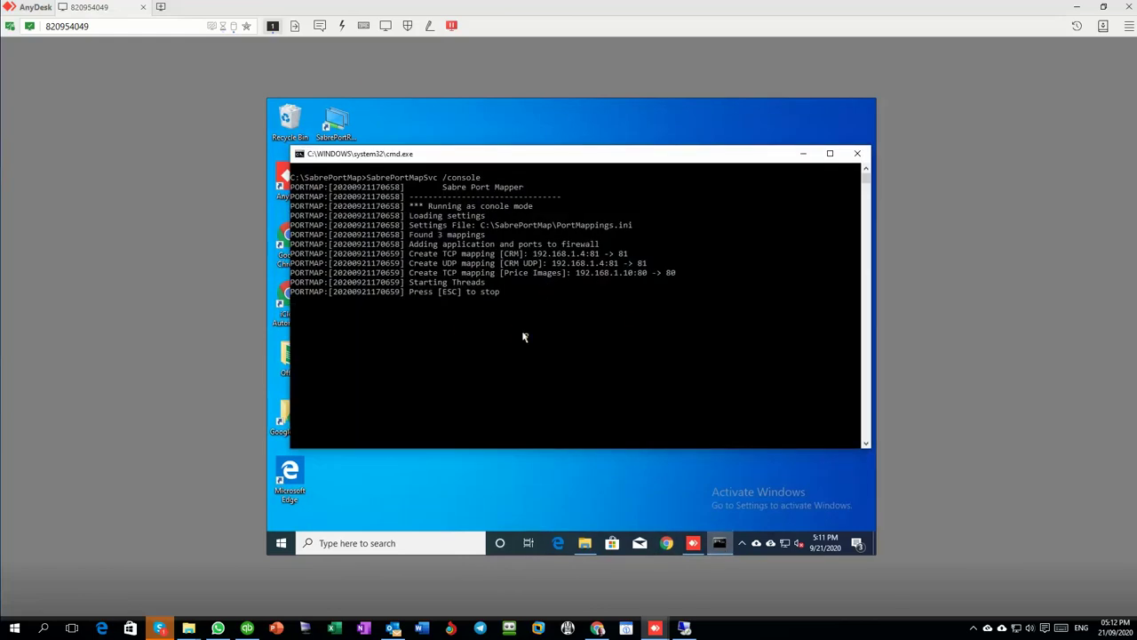
{"action": "left_click", "coordinate": [858, 154]}
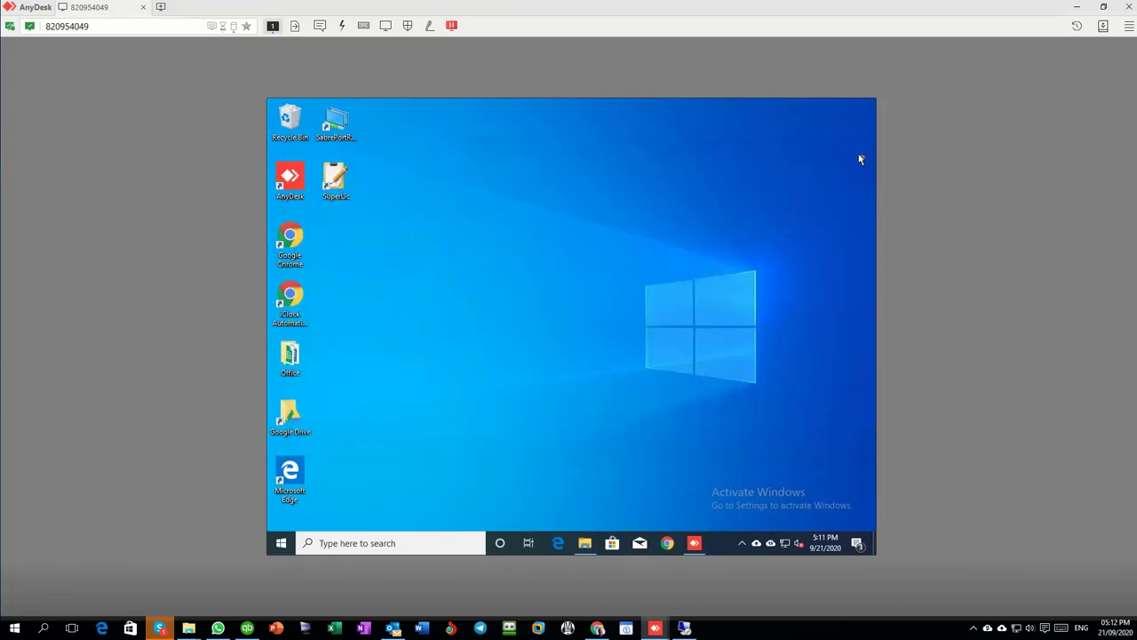
{"action": "left_click", "coordinate": [685, 629]}
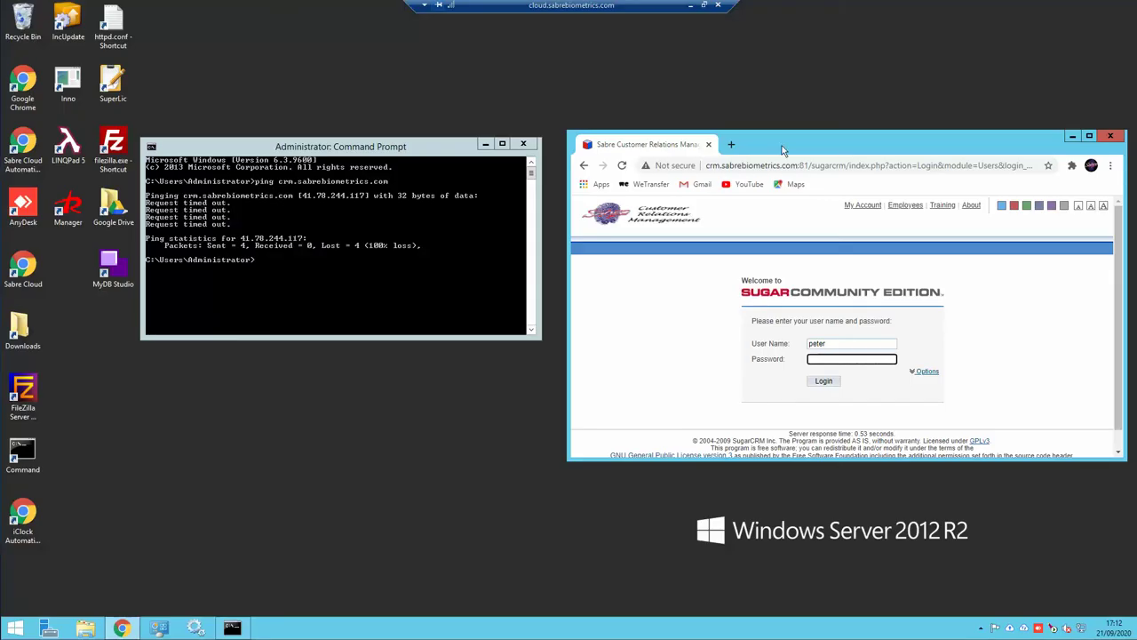
Step: Reload the crm.sabrebiometrics.com:81 login page with the port mapper stopped
{"action": "left_click", "coordinate": [786, 168]}
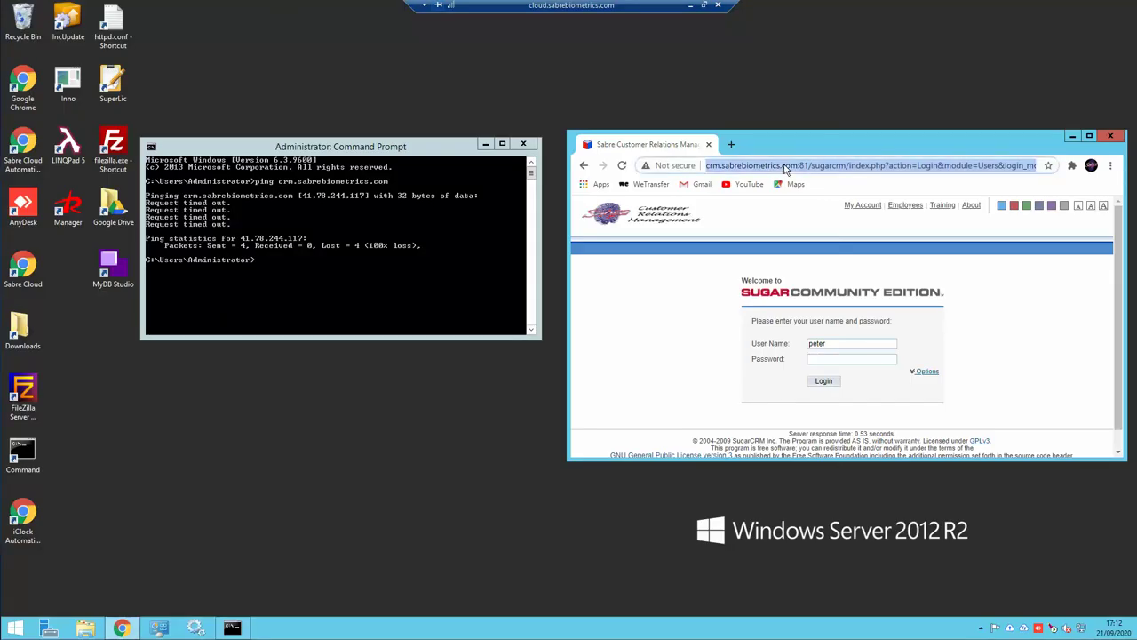
{"action": "key", "text": "End"}
{"action": "key", "text": "Return"}
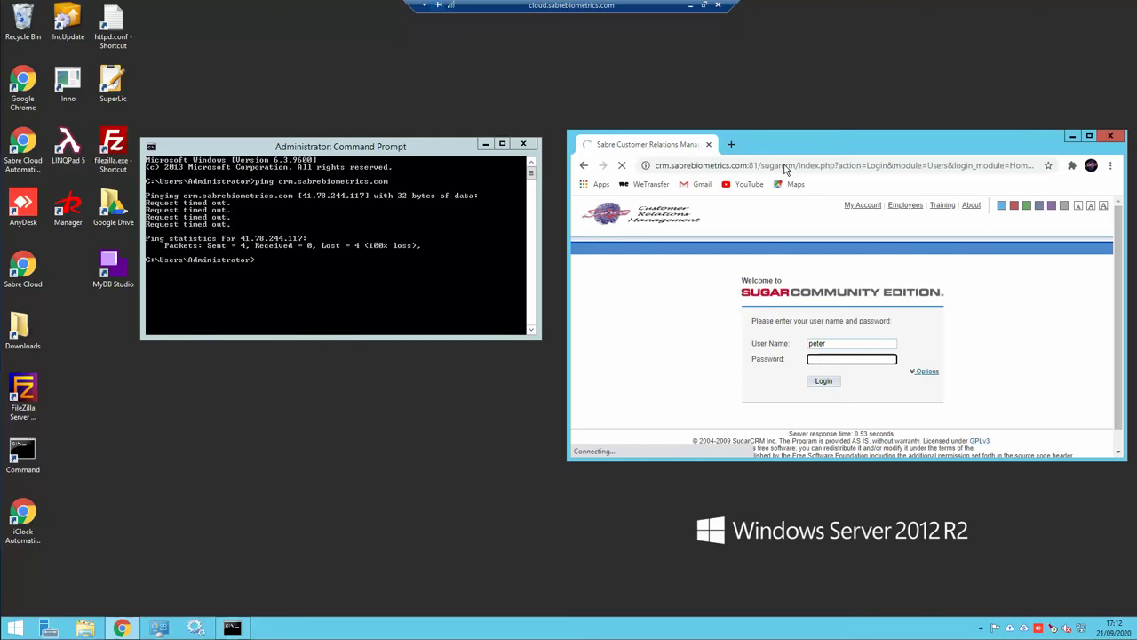
Step: Try the bare crm.sabrebiometrics.com:81 address, then the full login URL, both timing out
{"action": "left_click", "coordinate": [758, 167]}
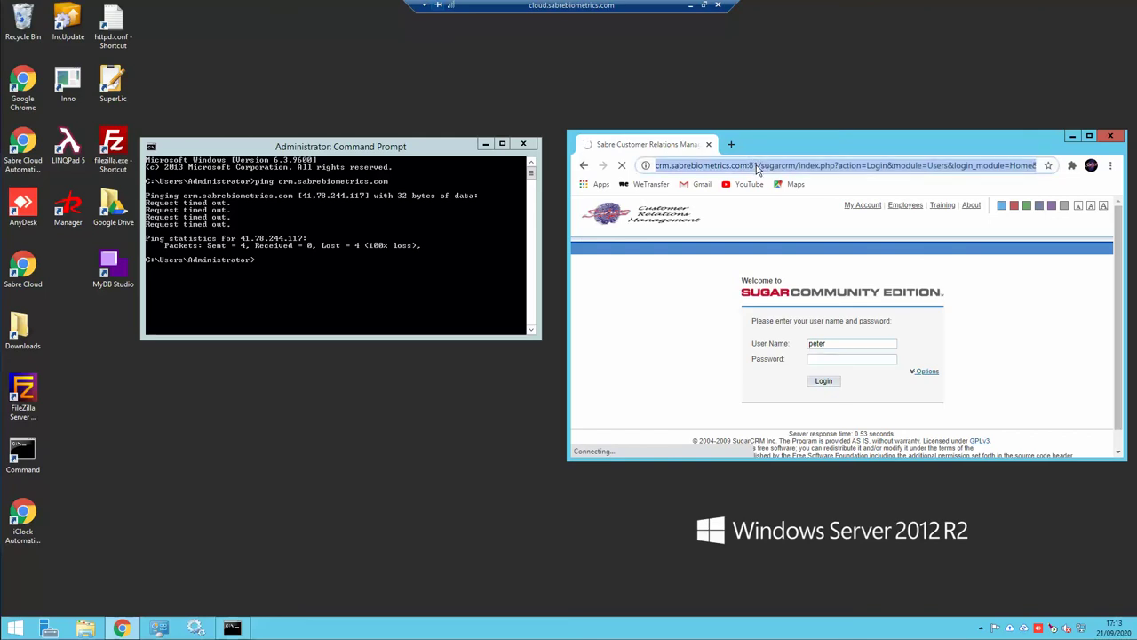
{"action": "left_click", "coordinate": [760, 165]}
{"action": "left_click_drag", "start_coordinate": [760, 166], "coordinate": [1065, 160]}
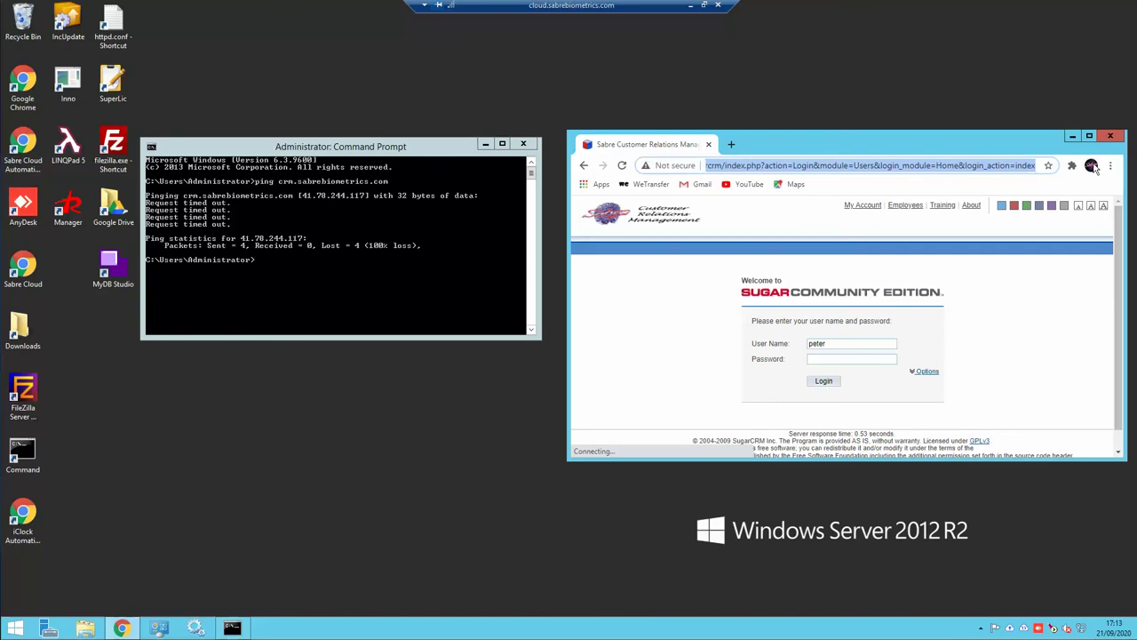
{"action": "key", "text": "BackSpace"}
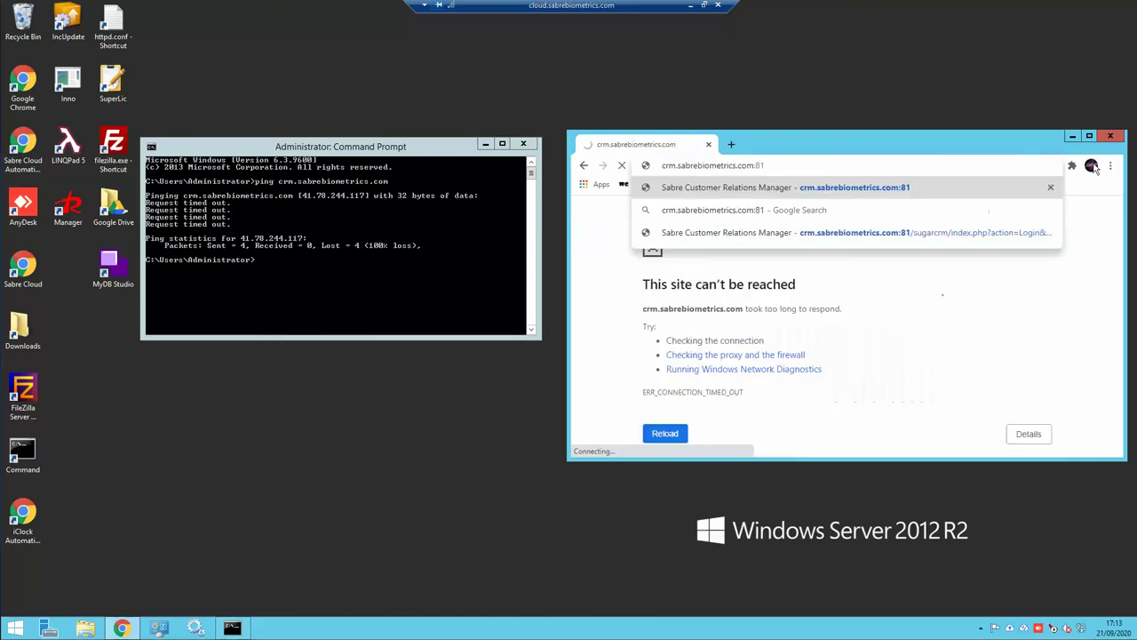
{"action": "key", "text": "Return"}
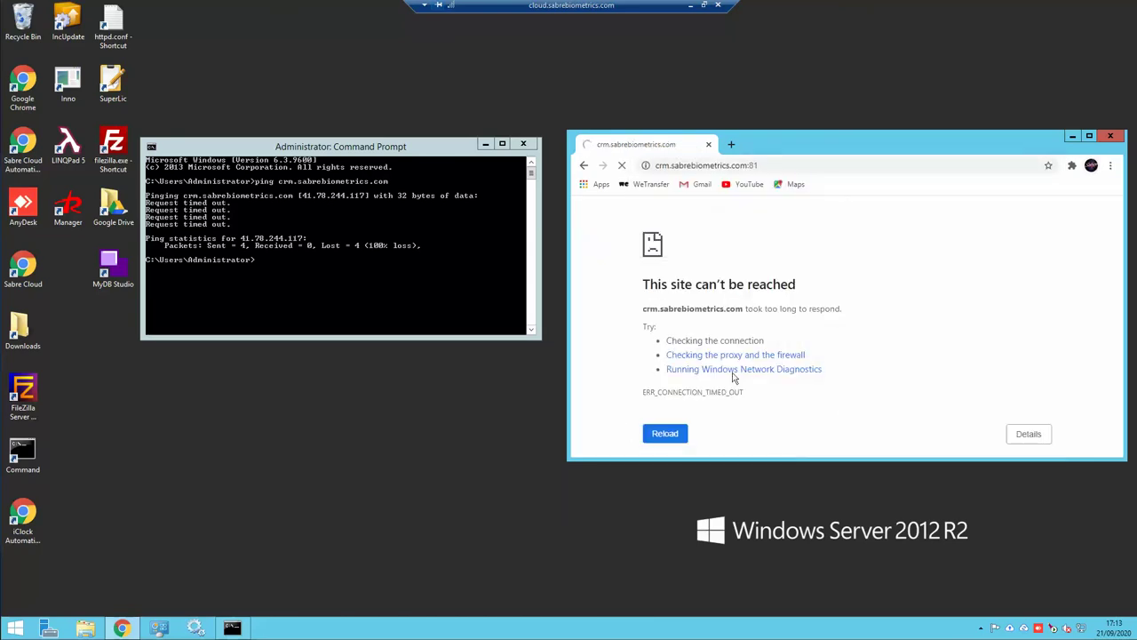
{"action": "left_click", "coordinate": [775, 164]}
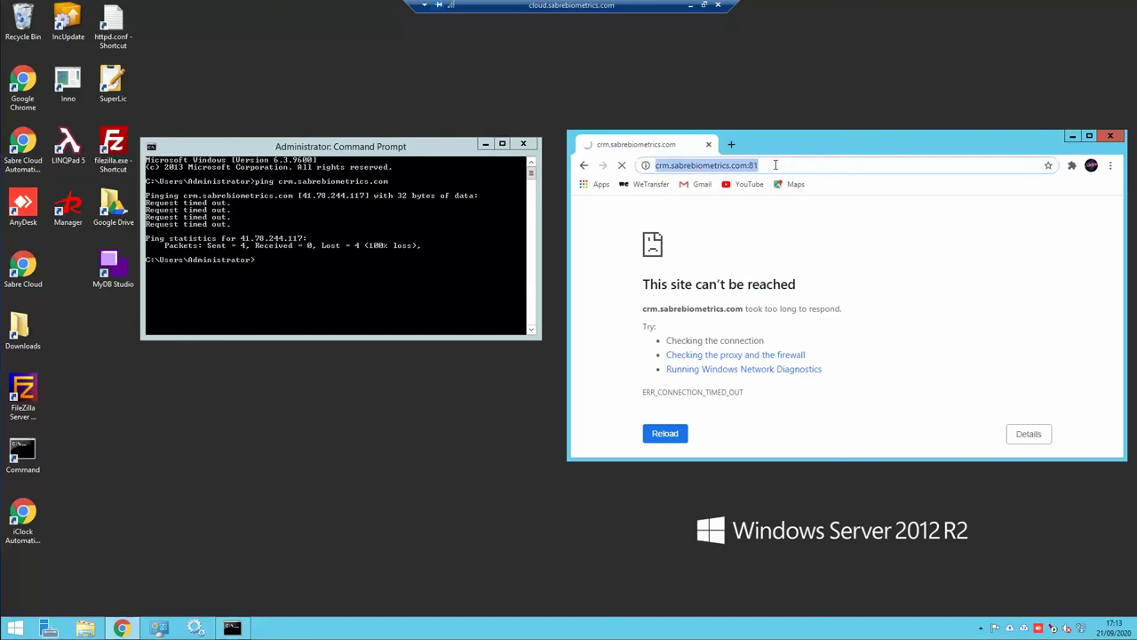
{"action": "left_click", "coordinate": [775, 164]}
{"action": "key", "text": "ctrl+v"}
{"action": "key", "text": "Return"}
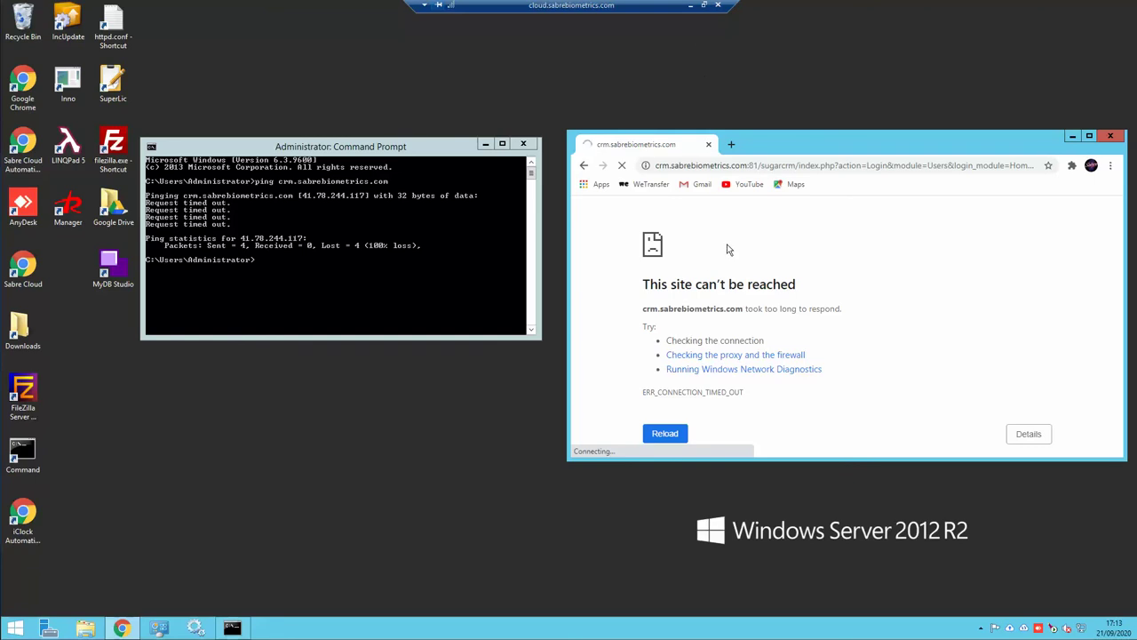
Step: On the remote PC, run SabrePortRunAsConsole from C:\SabrePortMap to restart the port mapper
{"action": "left_click", "coordinate": [691, 5]}
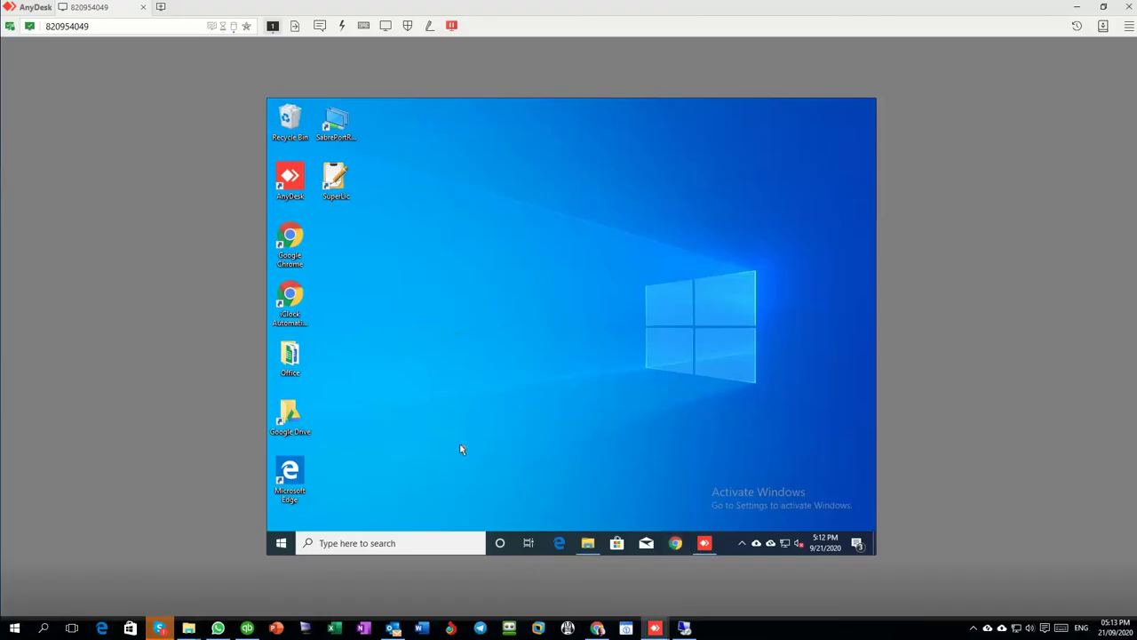
{"action": "left_click", "coordinate": [587, 543]}
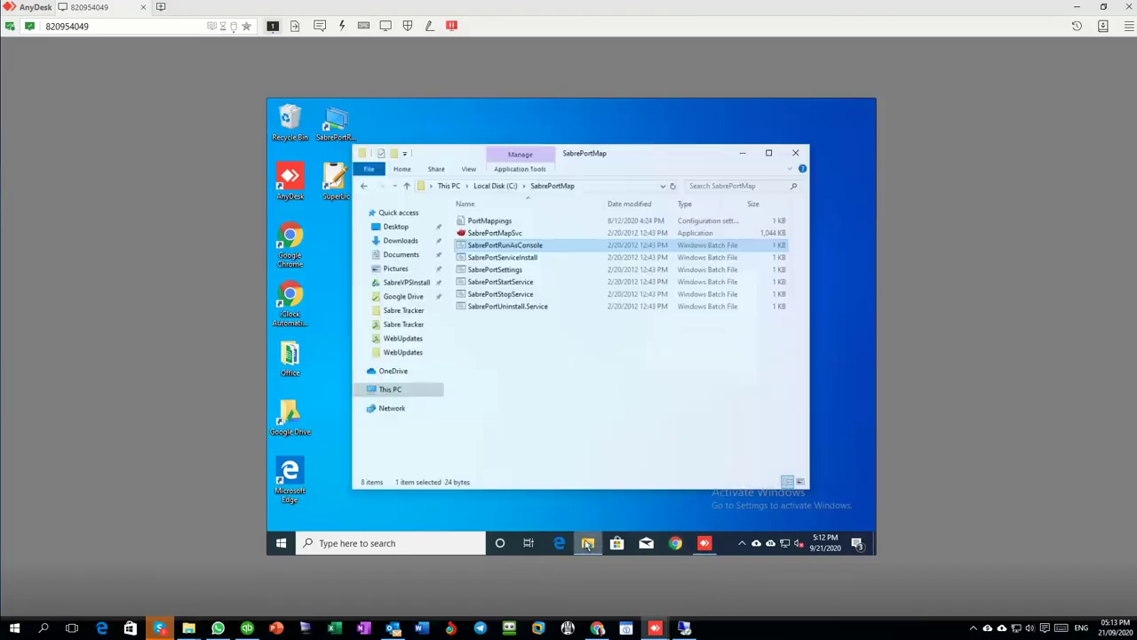
{"action": "double_click", "coordinate": [467, 241]}
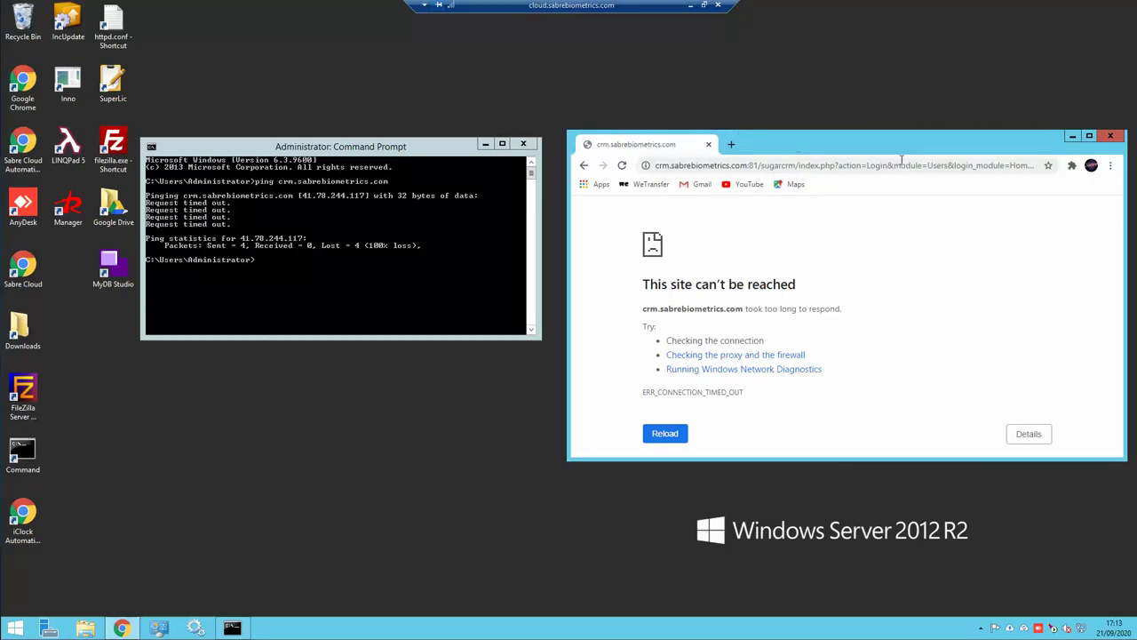
Step: Reload the crm.sabrebiometrics.com:81 login URL now that the port mapper is running again
{"action": "left_click", "coordinate": [901, 164]}
{"action": "key", "text": "Return"}
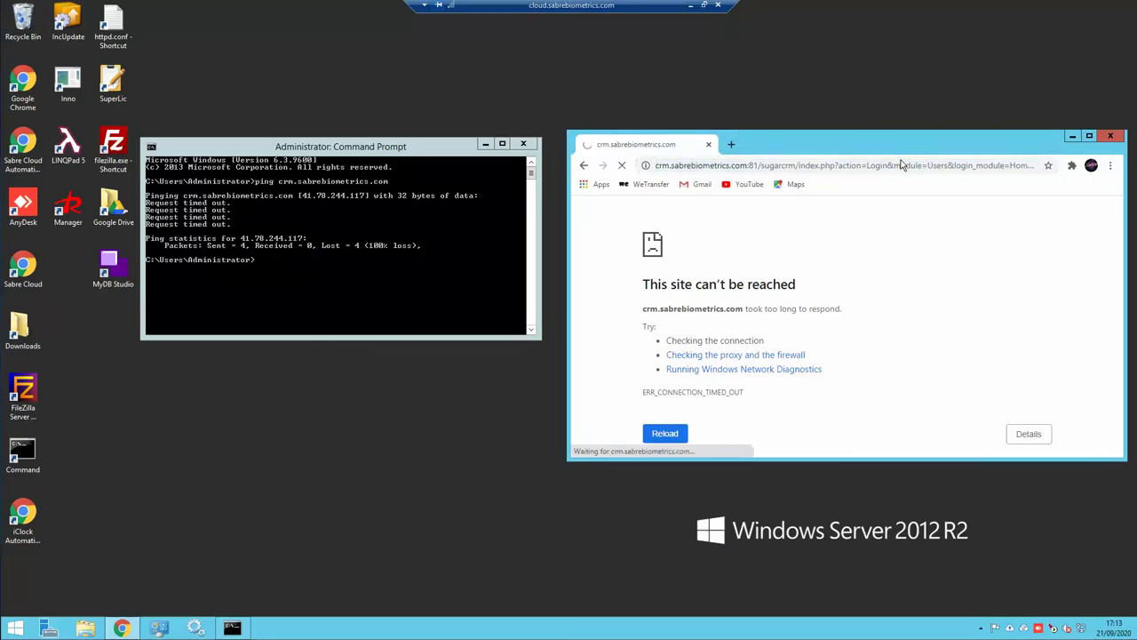